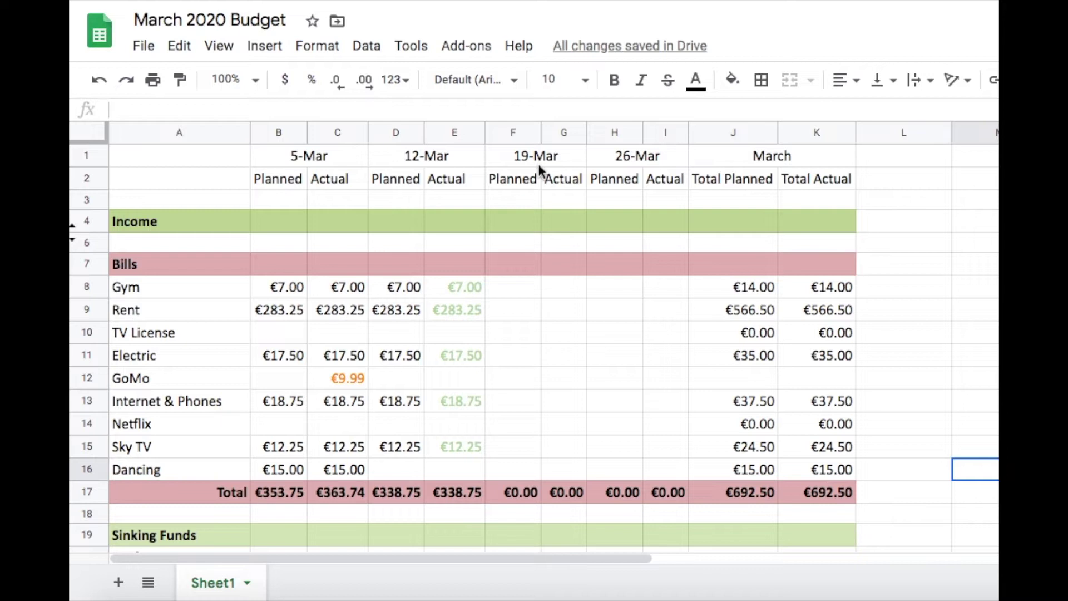
Enter the 19-Mar planned amounts for the first bills: 7 for Gym and 283.25 for Rent.
{"action": "left_click", "coordinate": [527, 288]}
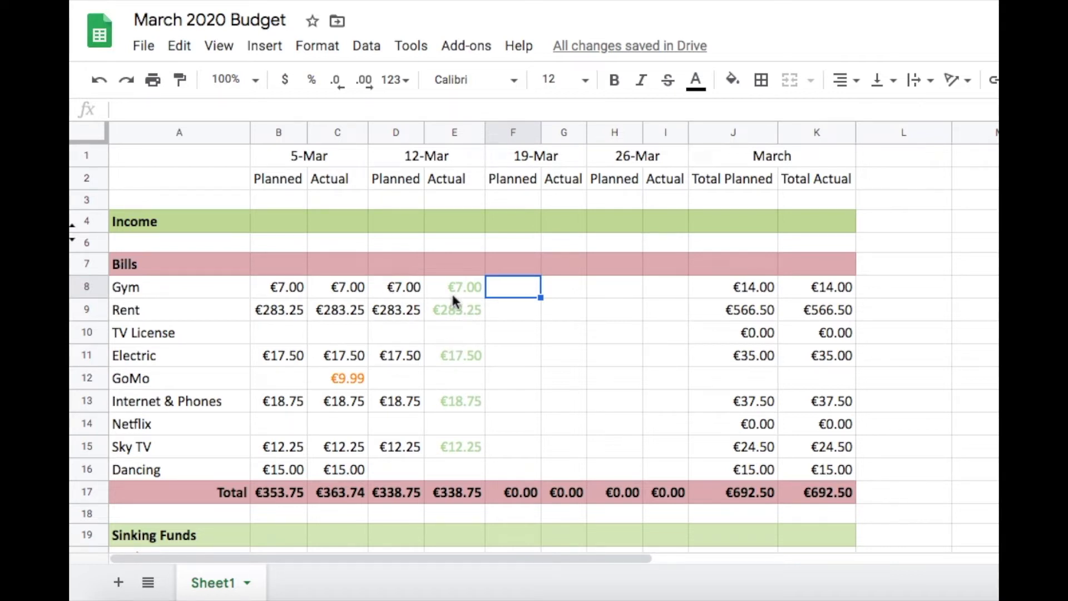
{"action": "scroll", "coordinate": [462, 392], "scroll_direction": "down", "scroll_amount": 5}
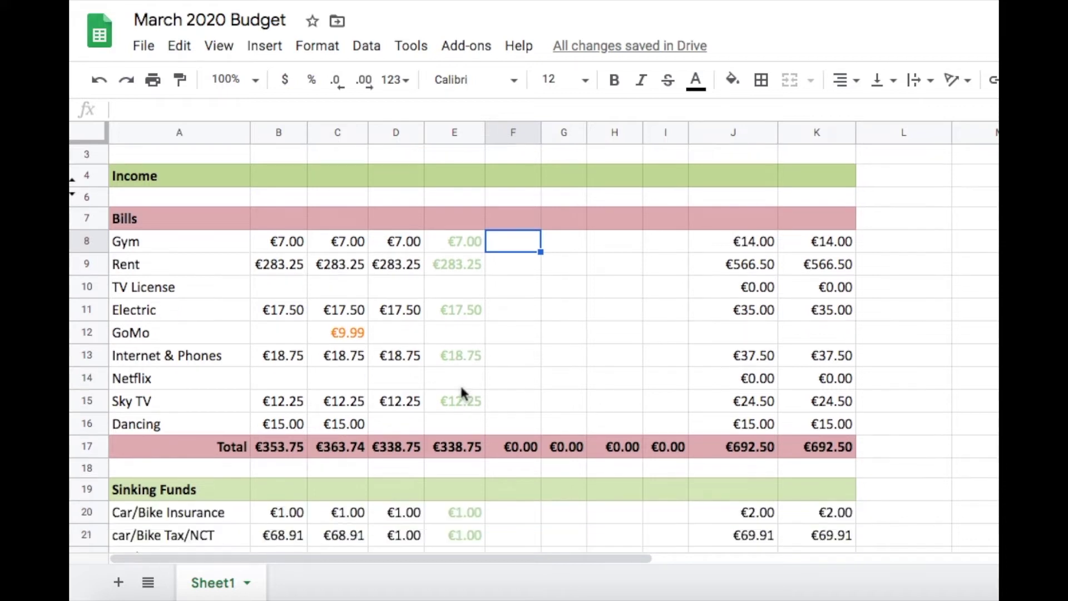
{"action": "scroll", "coordinate": [461, 393], "scroll_direction": "down", "scroll_amount": 3}
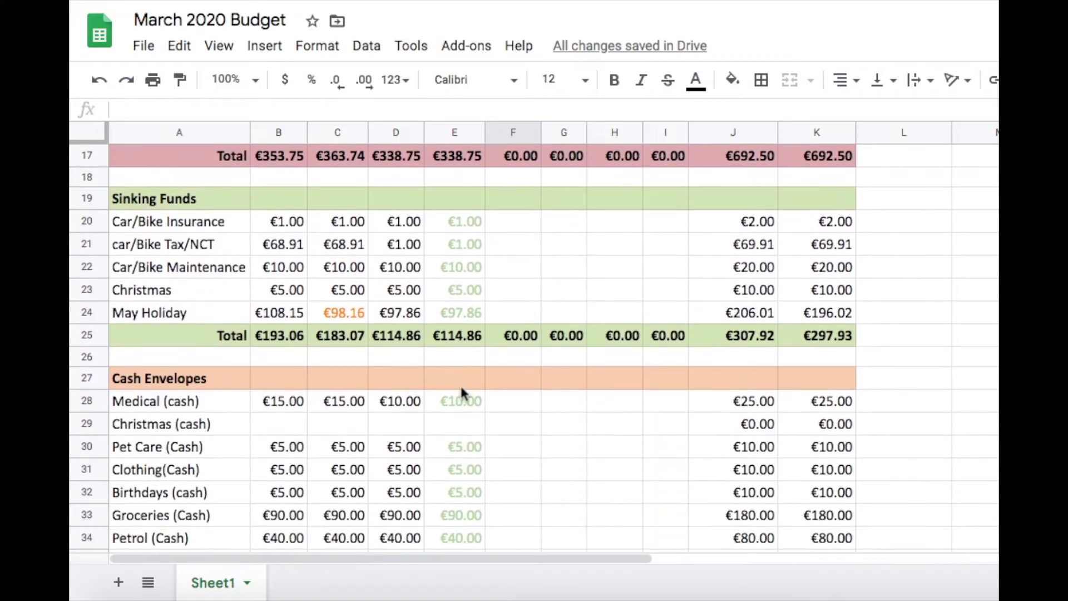
{"action": "scroll", "coordinate": [461, 390], "scroll_direction": "down", "scroll_amount": 2}
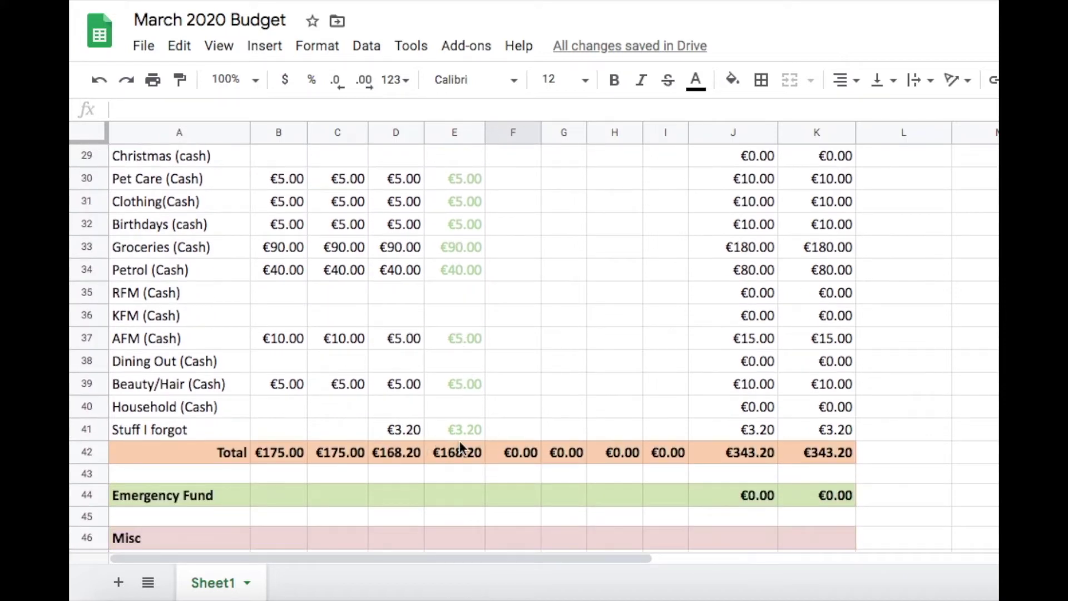
{"action": "scroll", "coordinate": [459, 442], "scroll_direction": "up", "scroll_amount": 9}
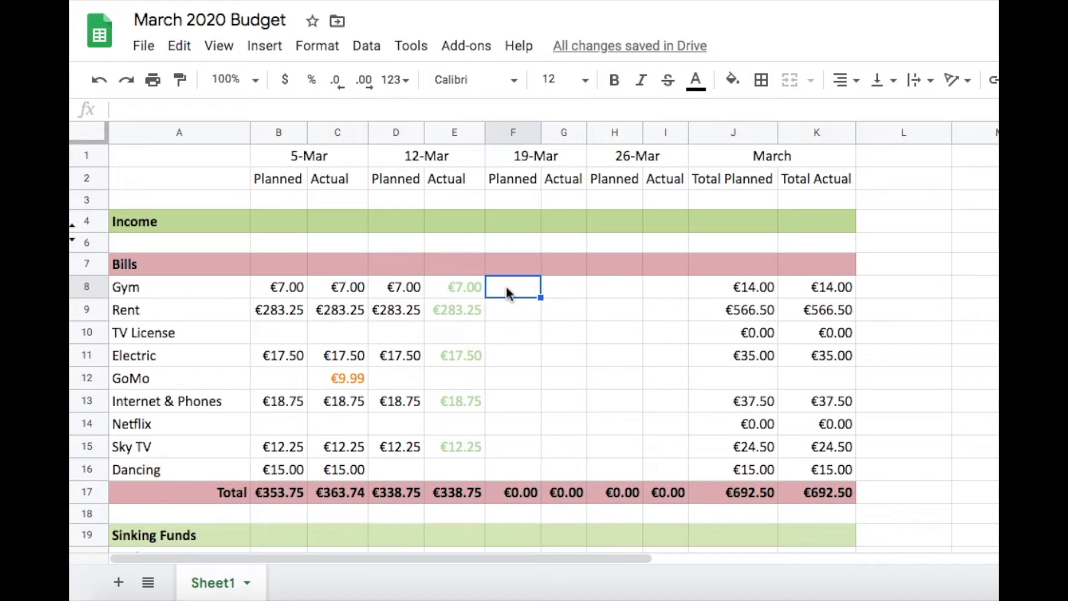
{"action": "type", "text": "7"}
{"action": "key", "text": "Return"}
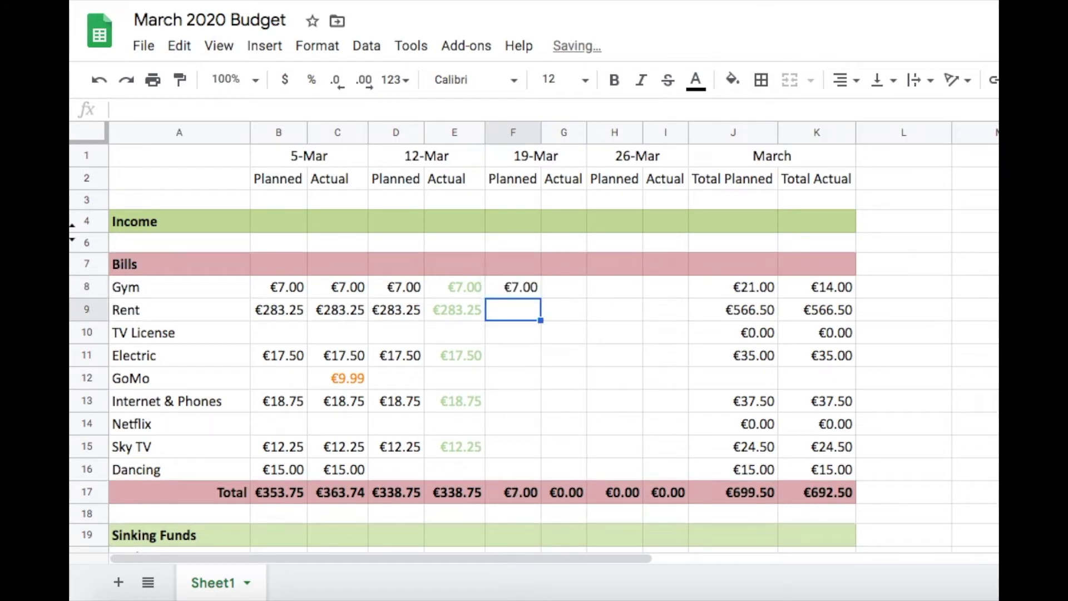
{"action": "type", "text": "283.25"}
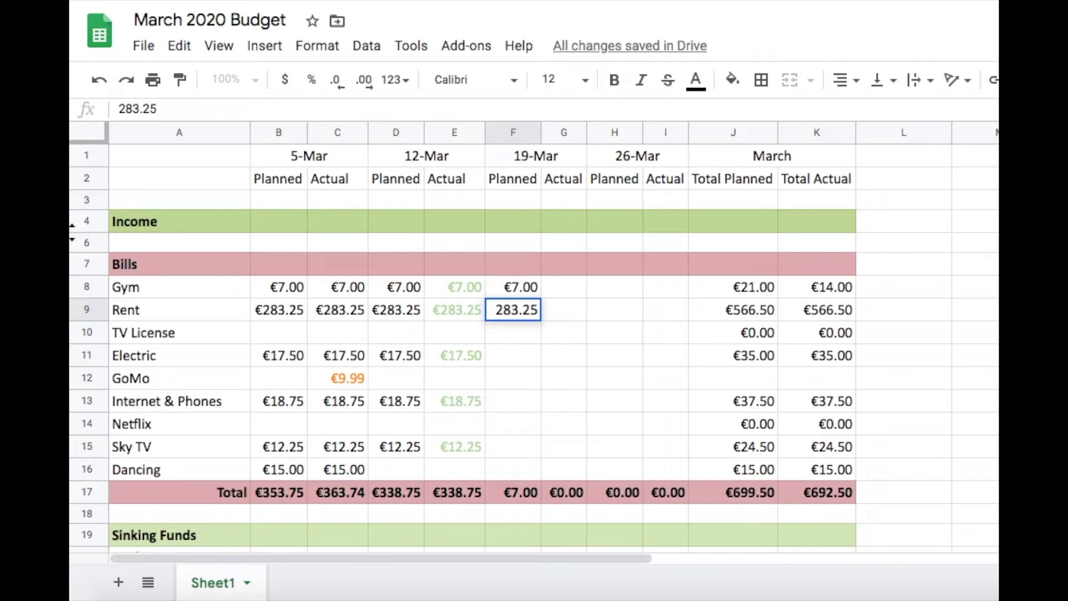
{"action": "key", "text": "Return"}
{"action": "key", "text": "Down"}
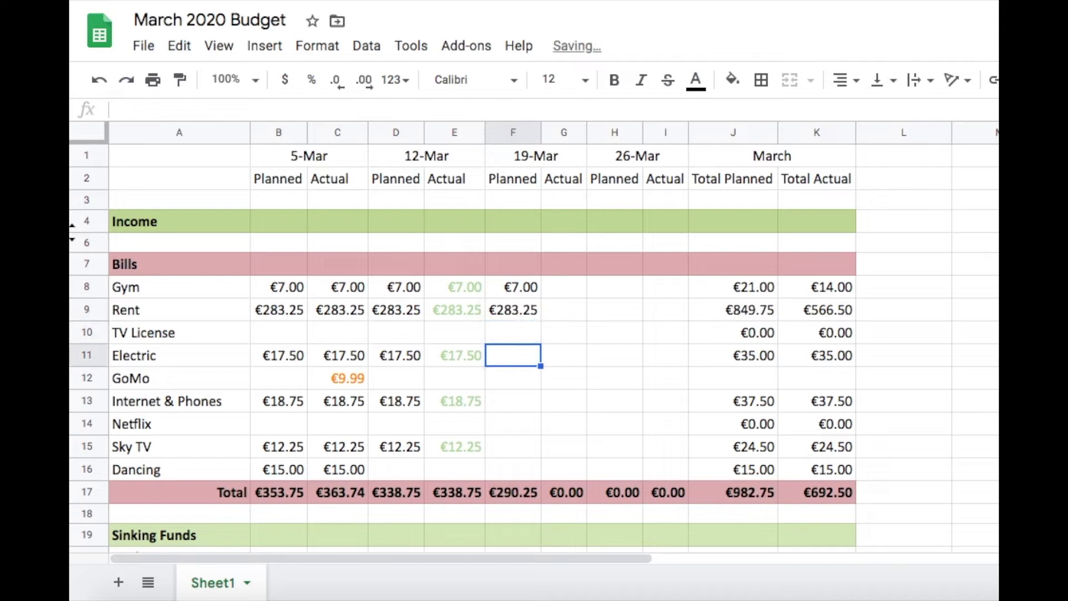
Enter the 19-Mar planned amounts of 17.5 for Electric, 16.25 for Internet & Phones and 12.25 for Sky TV.
{"action": "type", "text": "17.5"}
{"action": "key", "text": "Return"}
{"action": "key", "text": "Down"}
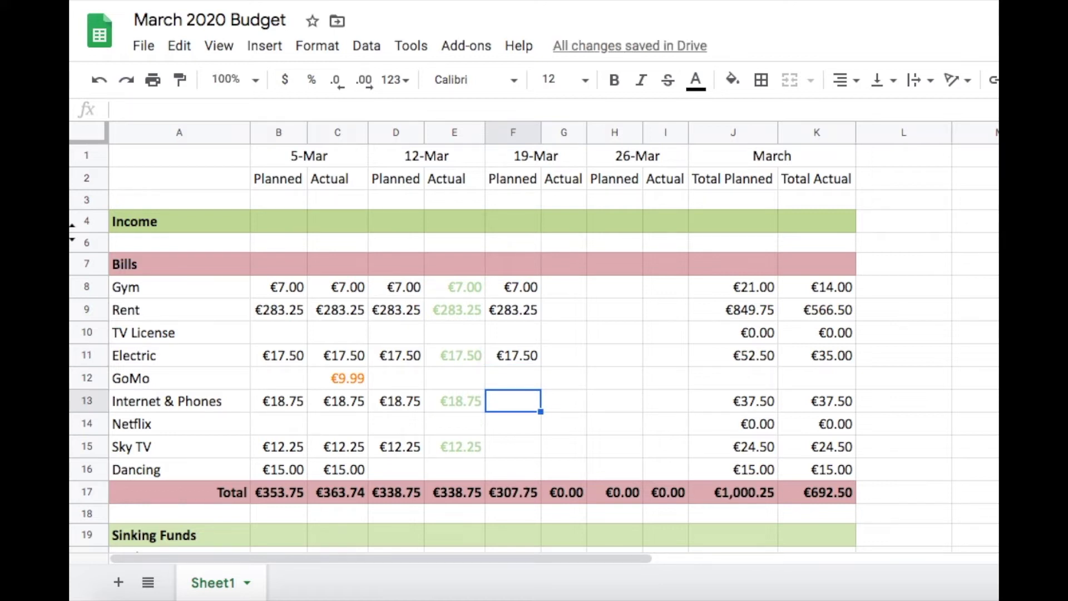
{"action": "type", "text": "16.25"}
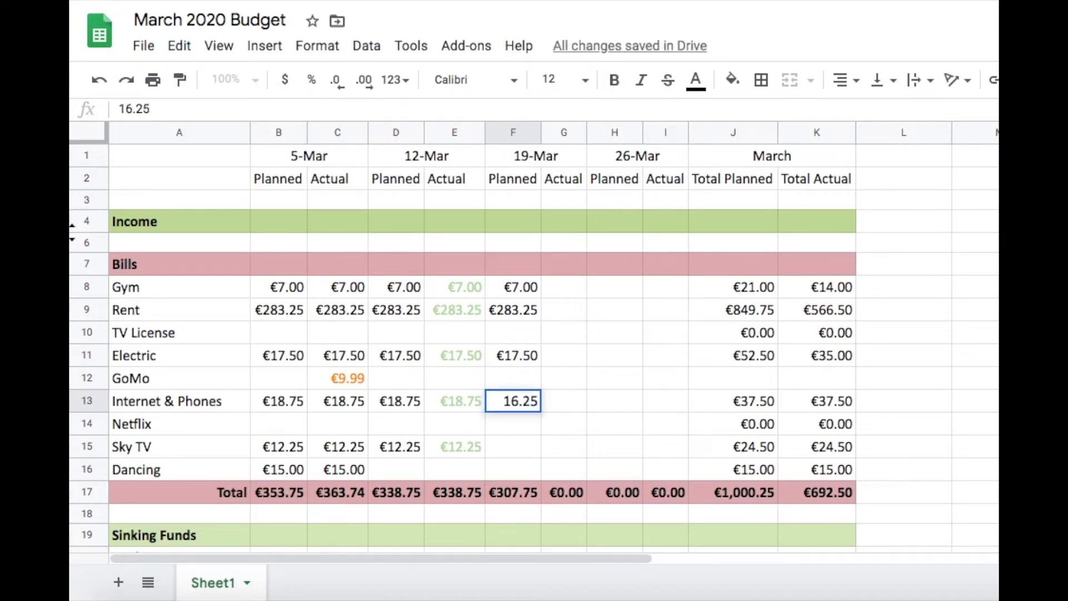
{"action": "key", "text": "Return"}
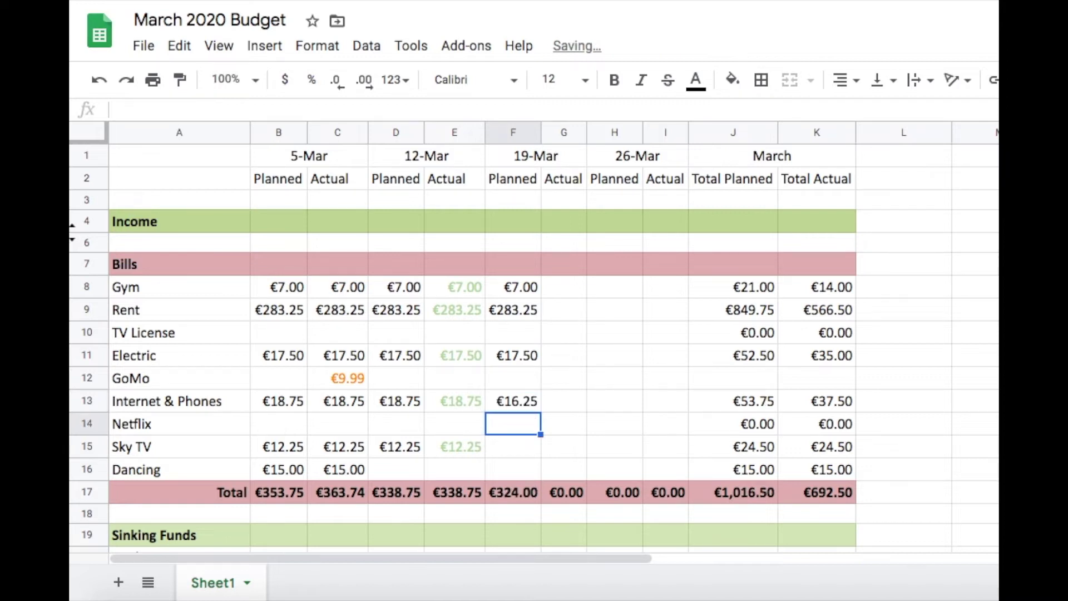
{"action": "key", "text": "Down"}
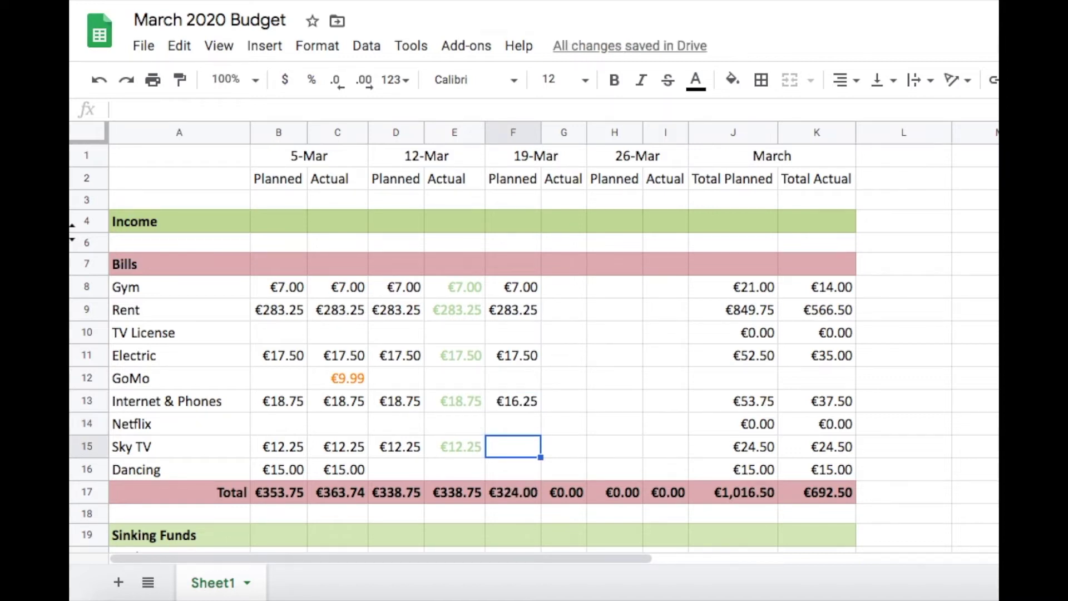
{"action": "type", "text": "12.25"}
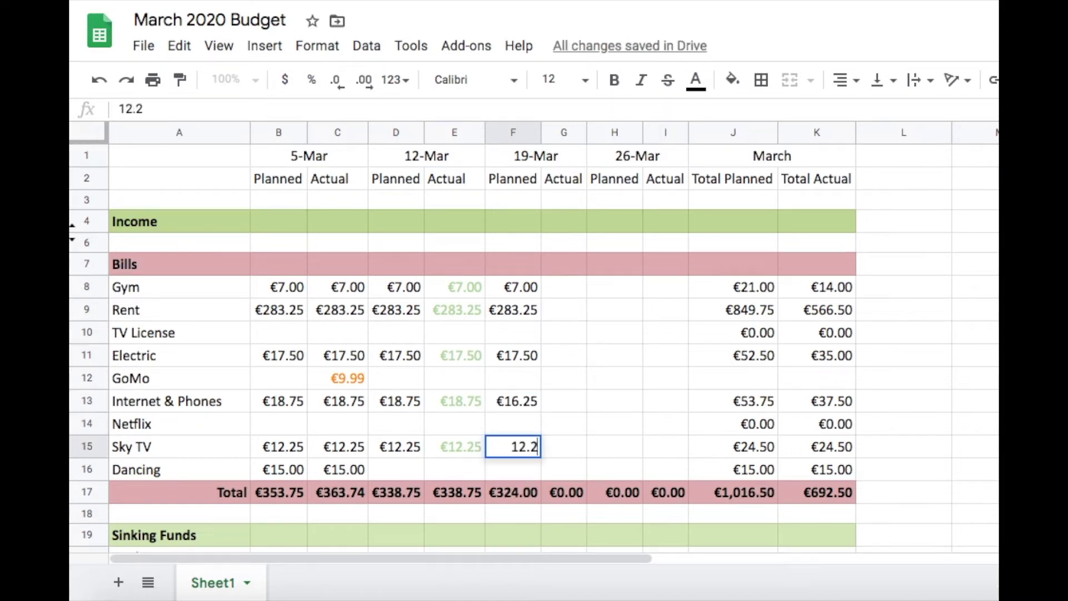
{"action": "key", "text": "Return"}
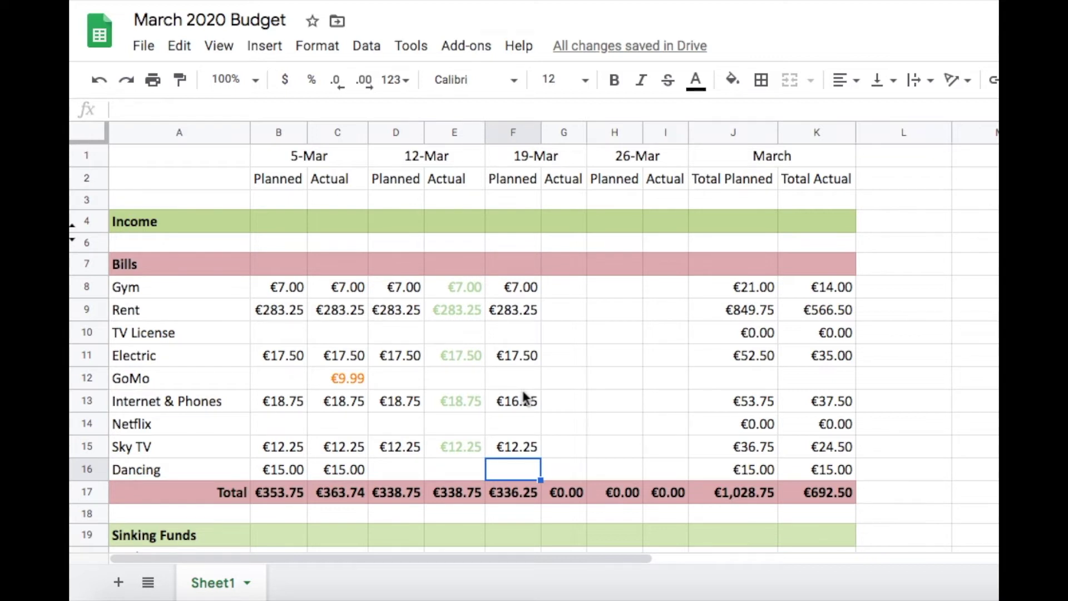
Under Sinking Funds, enter 19-Mar planned amounts of 1 each for Car/Bike Insurance and car/Bike Tax/NCT.
{"action": "scroll", "coordinate": [524, 334], "scroll_direction": "down", "scroll_amount": 1}
{"action": "scroll", "coordinate": [524, 333], "scroll_direction": "down", "scroll_amount": 3}
{"action": "scroll", "coordinate": [523, 325], "scroll_direction": "down", "scroll_amount": 3}
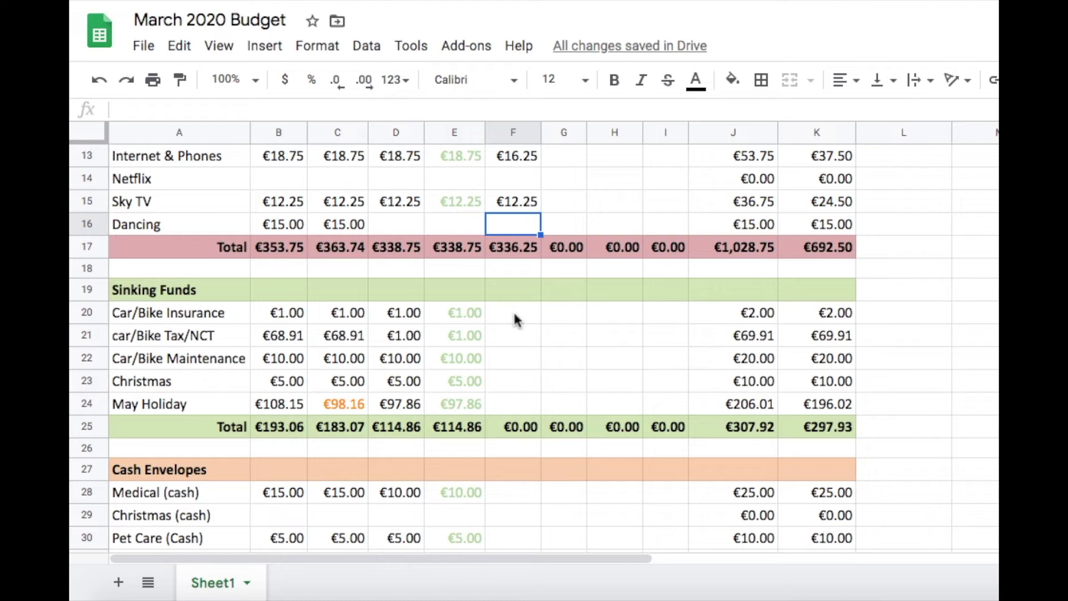
{"action": "left_click", "coordinate": [514, 314]}
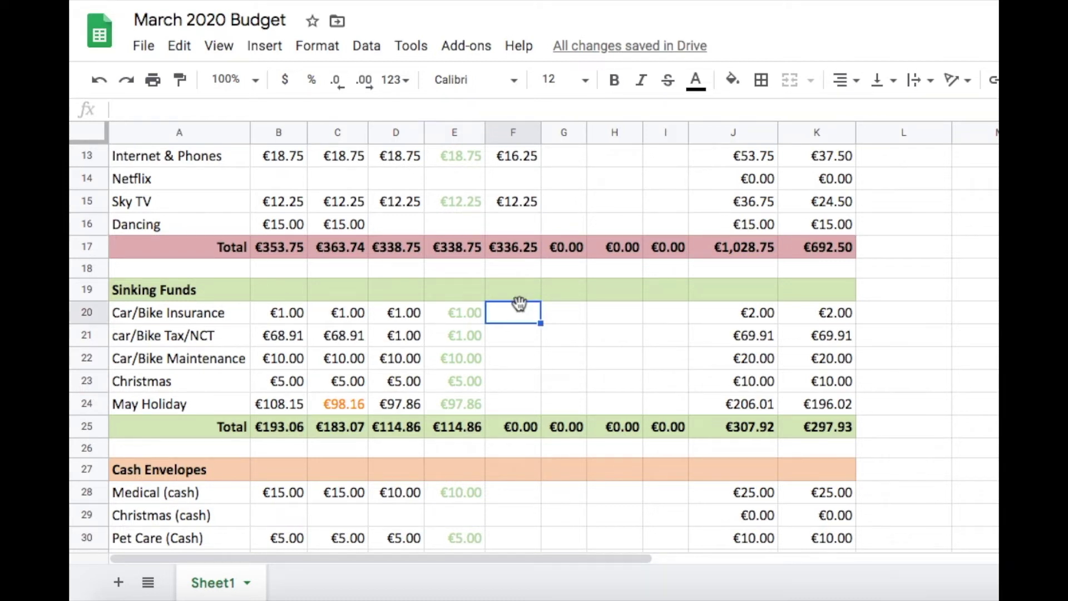
{"action": "type", "text": "1"}
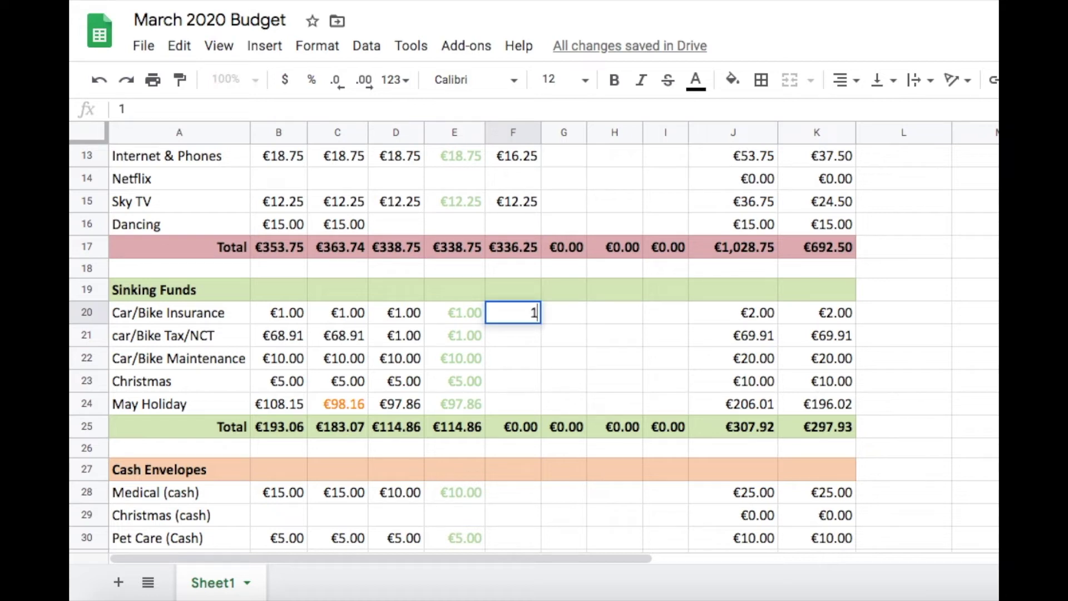
{"action": "key", "text": "Return"}
{"action": "type", "text": "1"}
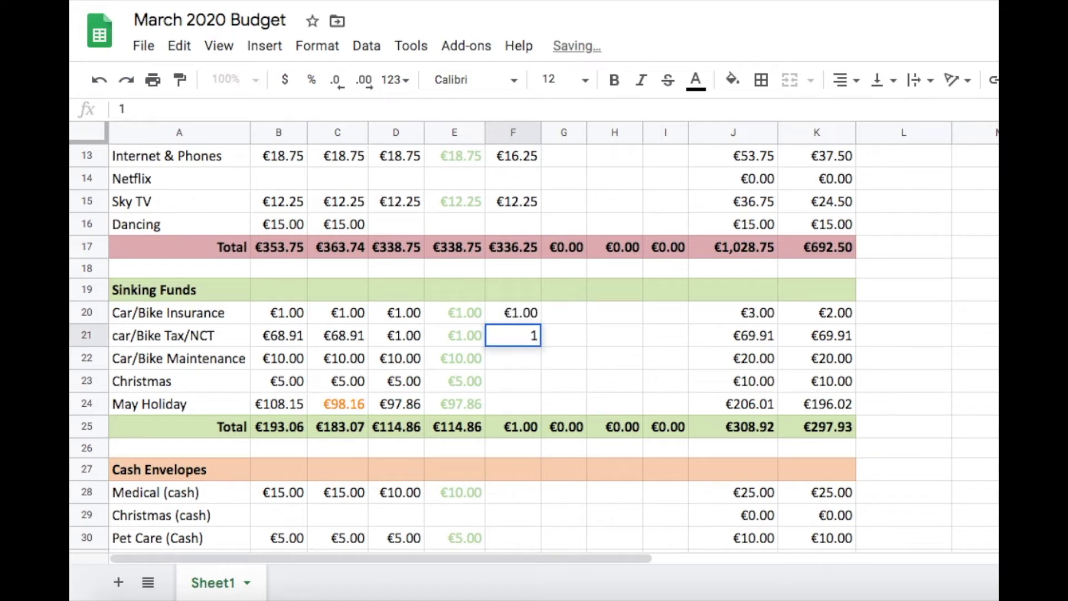
{"action": "key", "text": "Return"}
Enter the 19-Mar planned sinking fund amounts of 10 for Car/Bike Maintenance and 5 for Christmas.
{"action": "type", "text": "10"}
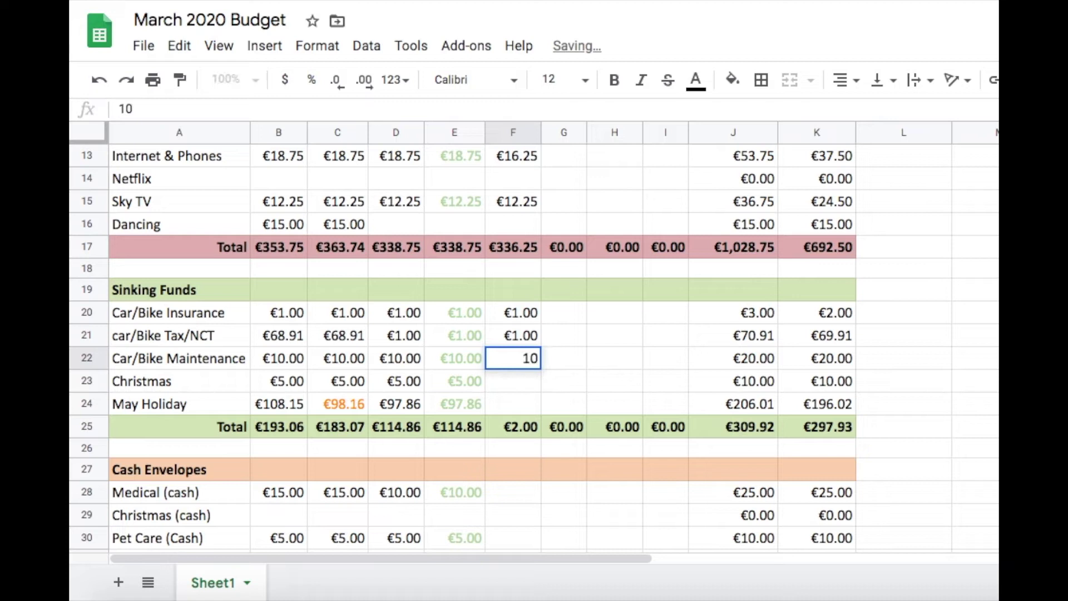
{"action": "key", "text": "Return"}
{"action": "type", "text": "5"}
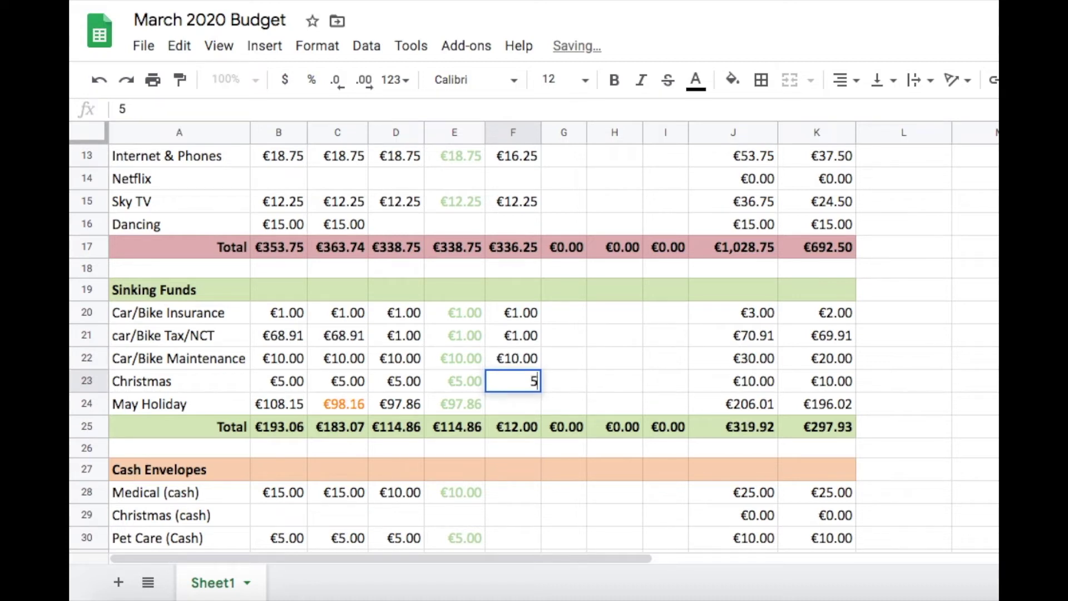
{"action": "key", "text": "Return"}
Under Cash Envelopes, enter 15 as the 19-Mar planned amount for Medical, leaving Christmas (cash) blank.
{"action": "scroll", "coordinate": [503, 379], "scroll_direction": "down", "scroll_amount": 4}
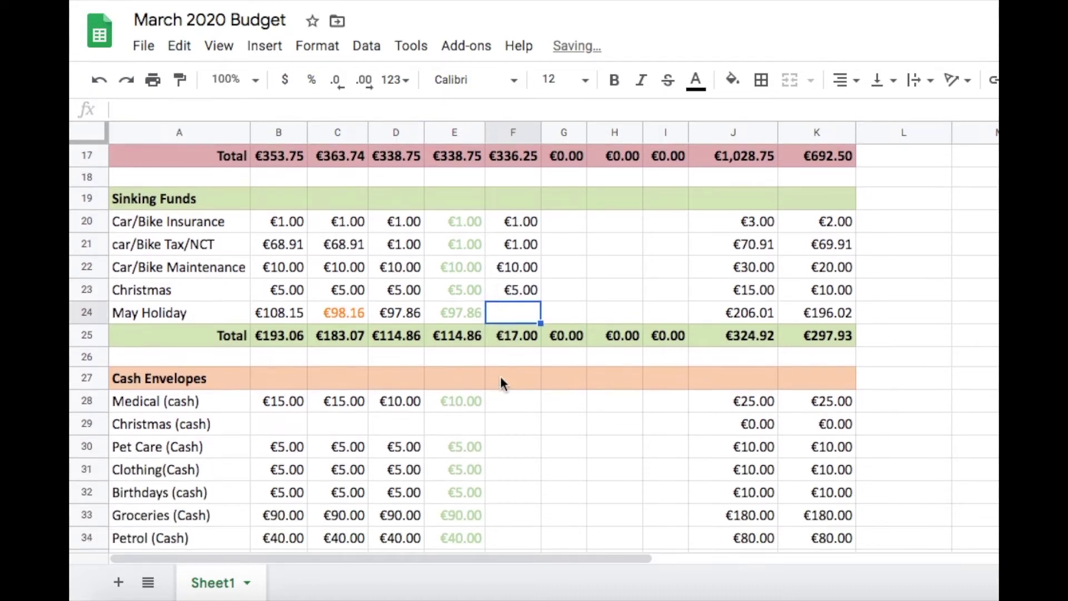
{"action": "left_click", "coordinate": [509, 276]}
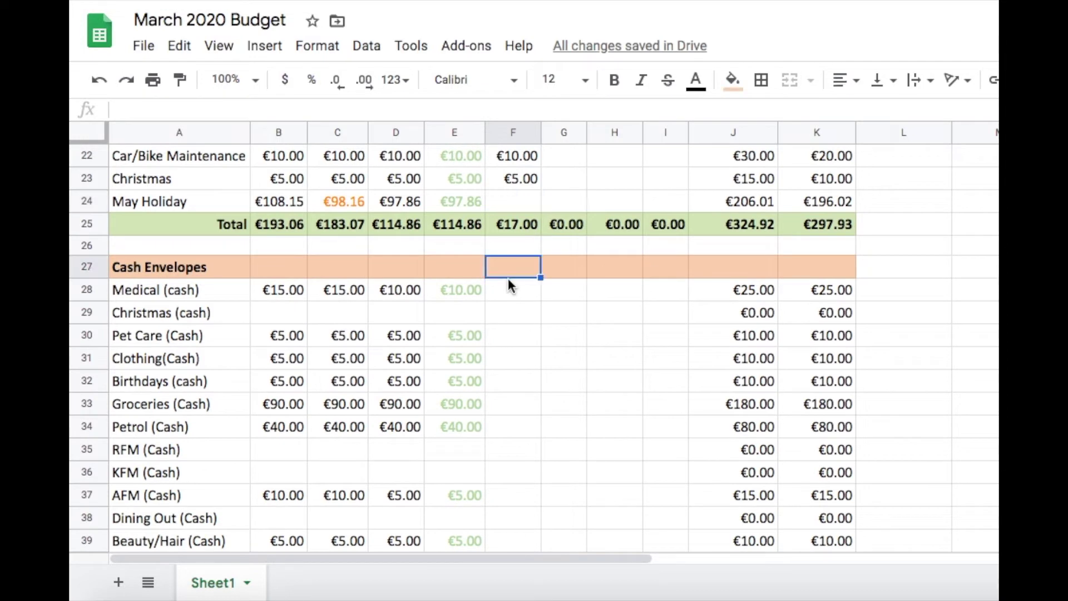
{"action": "left_click", "coordinate": [508, 293]}
{"action": "type", "text": "15"}
{"action": "key", "text": "Return"}
{"action": "key", "text": "Return"}
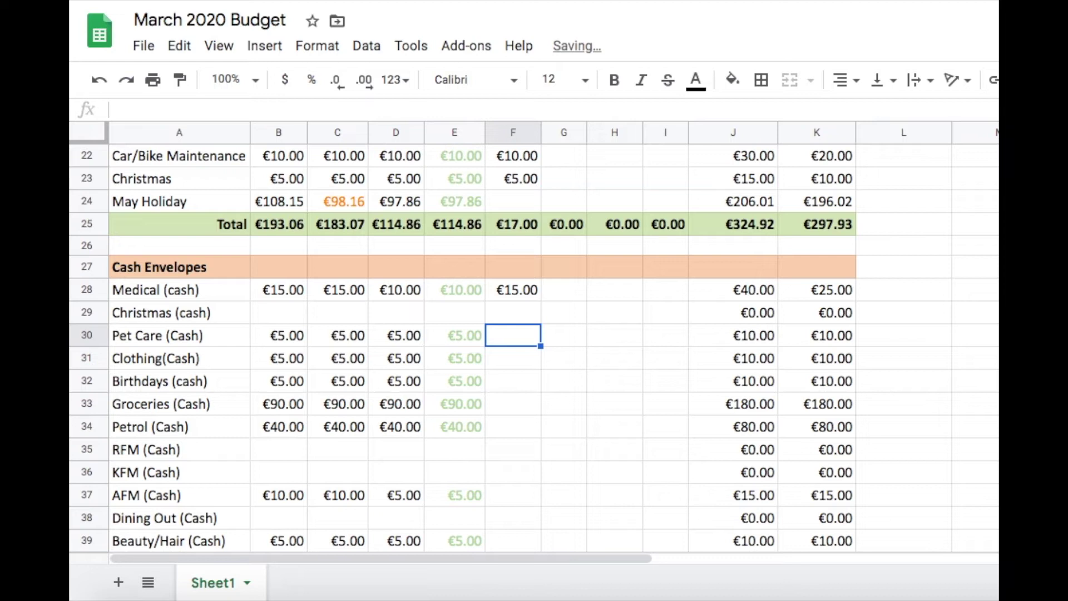
Enter 19-Mar planned amounts of 5 each for the Pet Care, Clothing and Birthdays cash envelopes.
{"action": "type", "text": "5"}
{"action": "key", "text": "Return"}
{"action": "type", "text": "5"}
{"action": "key", "text": "Return"}
{"action": "type", "text": "5"}
{"action": "key", "text": "Return"}
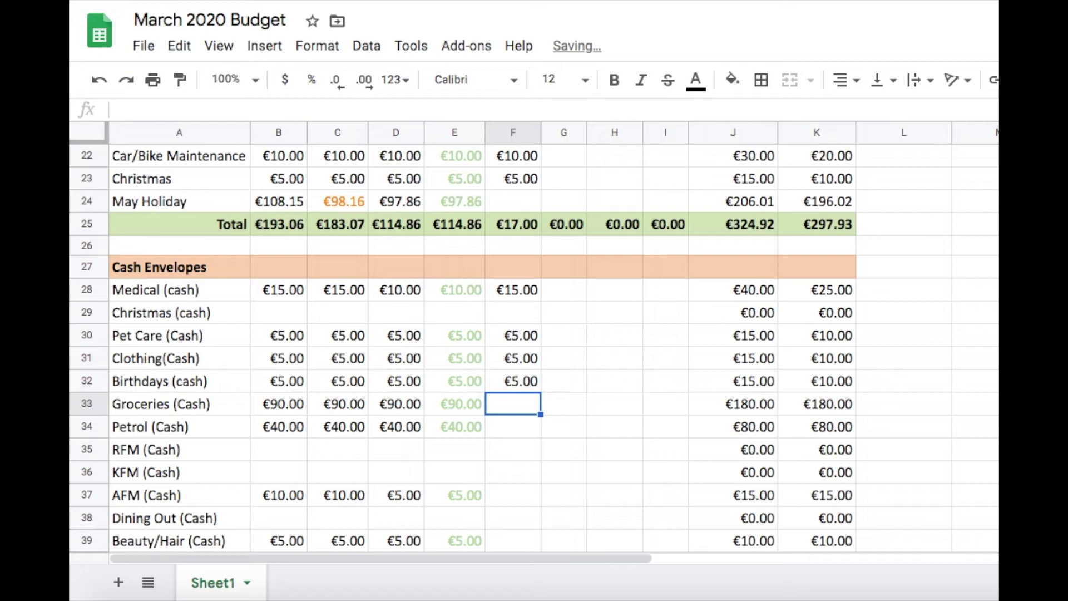
Enter the 19-Mar planned cash envelope amounts of 120 for Groceries and 40 for Petrol.
{"action": "type", "text": "120"}
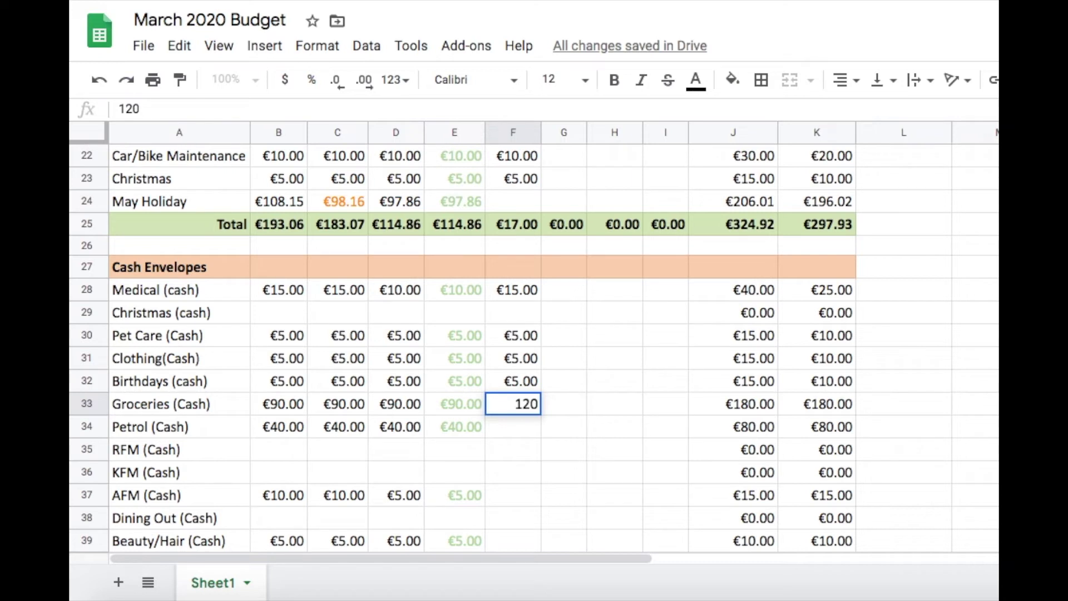
{"action": "key", "text": "Return"}
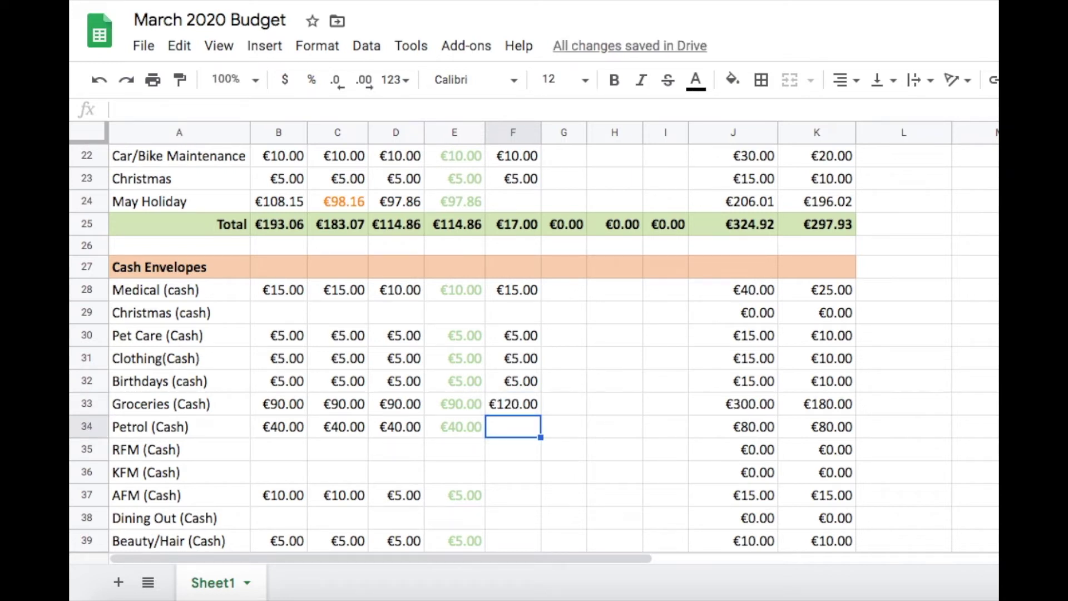
{"action": "type", "text": "40"}
{"action": "key", "text": "Return"}
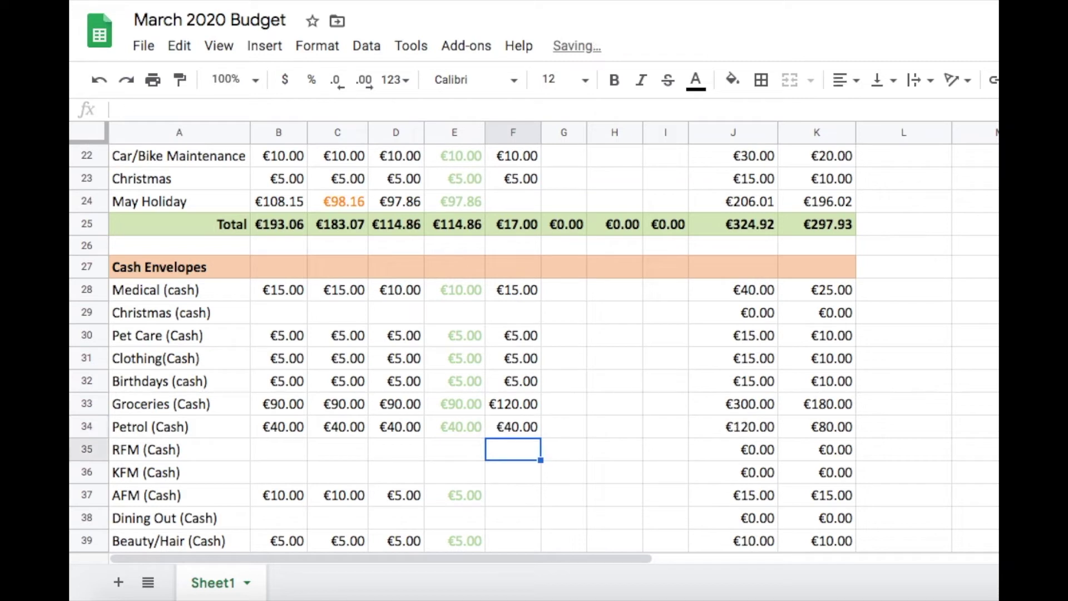
Skip the RFM, KFM, AFM and Dining Out envelopes and enter 5 as the 19-Mar planned amount for Beauty/Hair.
{"action": "key", "text": "Down"}
{"action": "key", "text": "Down"}
{"action": "key", "text": "Down"}
{"action": "key", "text": "Up"}
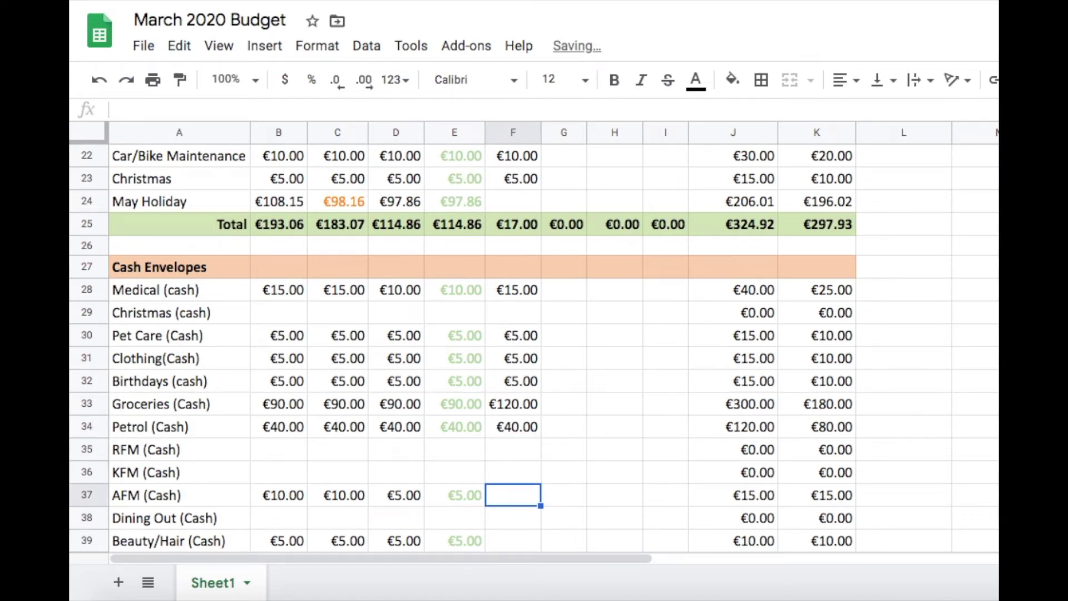
{"action": "scroll", "coordinate": [534, 348], "scroll_direction": "down", "scroll_amount": 5}
{"action": "key", "text": "Down"}
{"action": "key", "text": "Down"}
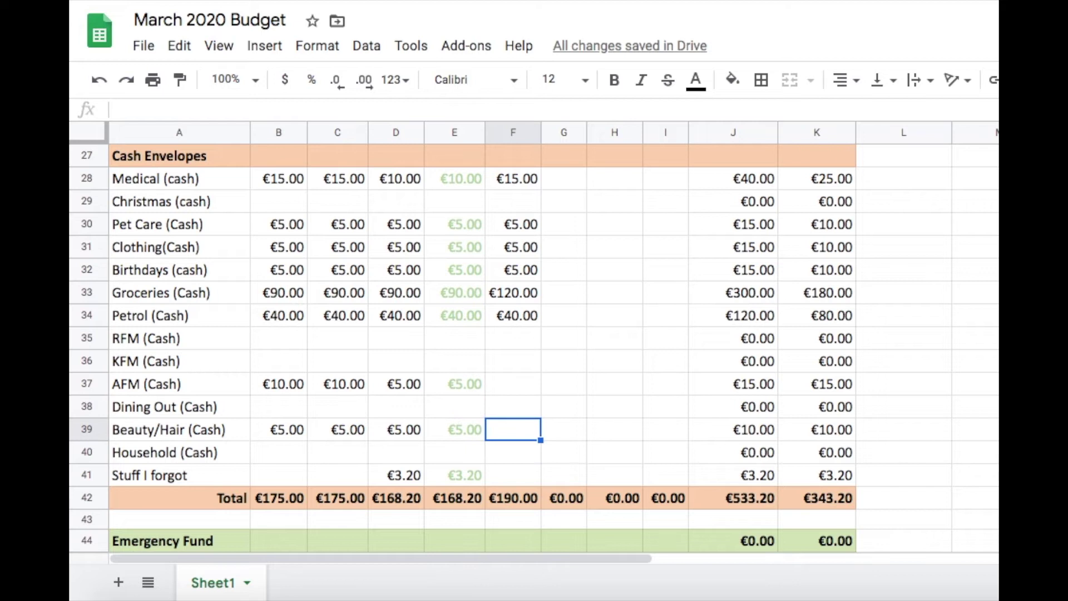
{"action": "type", "text": "5"}
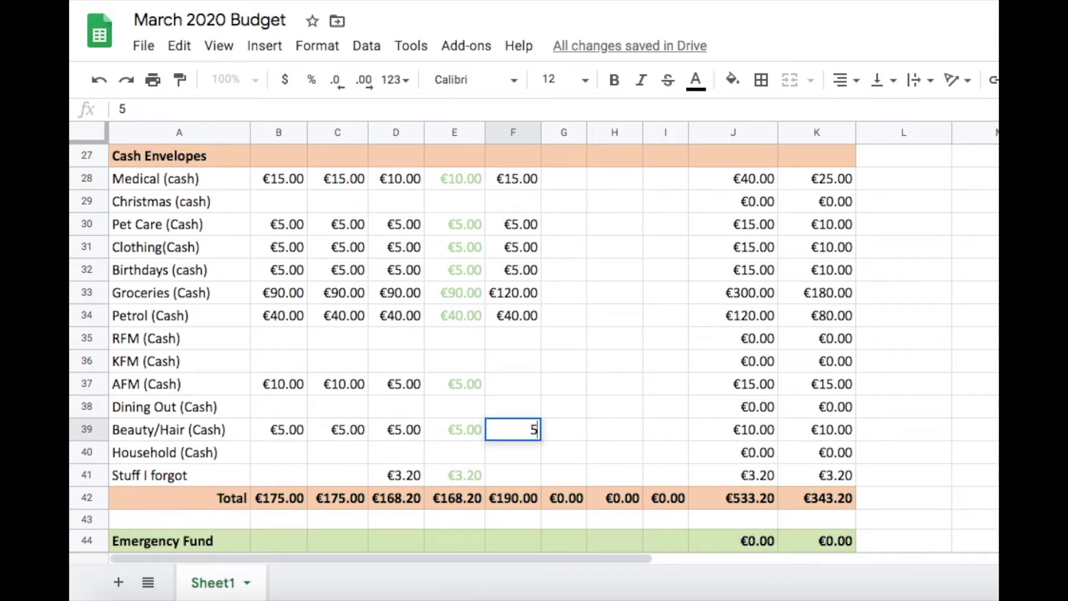
{"action": "key", "text": "Return"}
Leave Household and Stuff I forgot blank and enter 161.87 as the 19-Mar planned amount for the Emergency Fund.
{"action": "scroll", "coordinate": [534, 348], "scroll_direction": "down", "scroll_amount": 2}
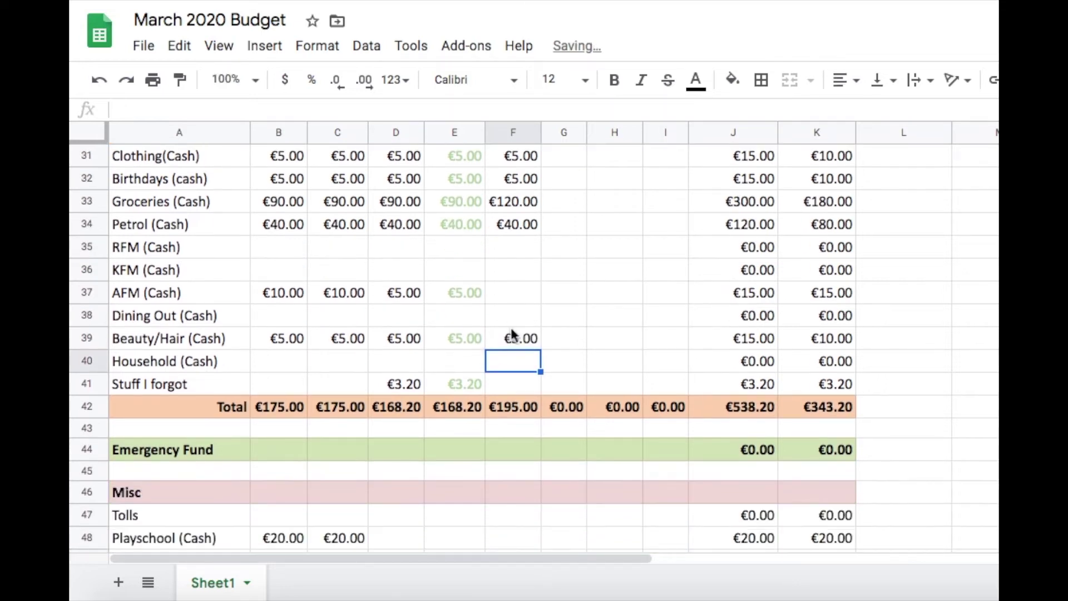
{"action": "left_click", "coordinate": [513, 461]}
{"action": "left_click", "coordinate": [495, 393]}
{"action": "scroll", "coordinate": [495, 393], "scroll_direction": "up", "scroll_amount": 4}
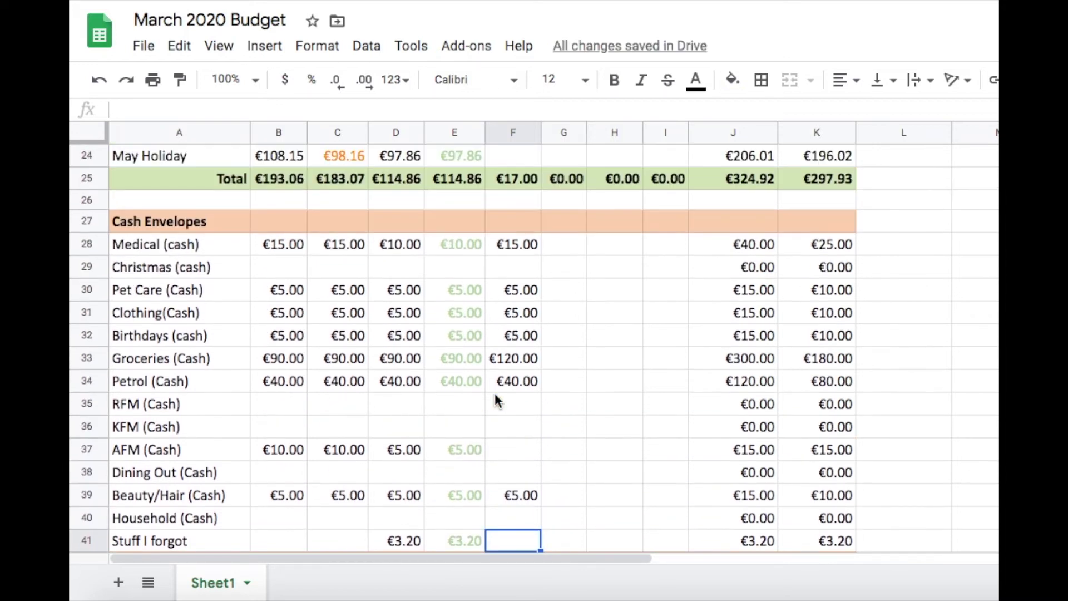
{"action": "left_click", "coordinate": [513, 246]}
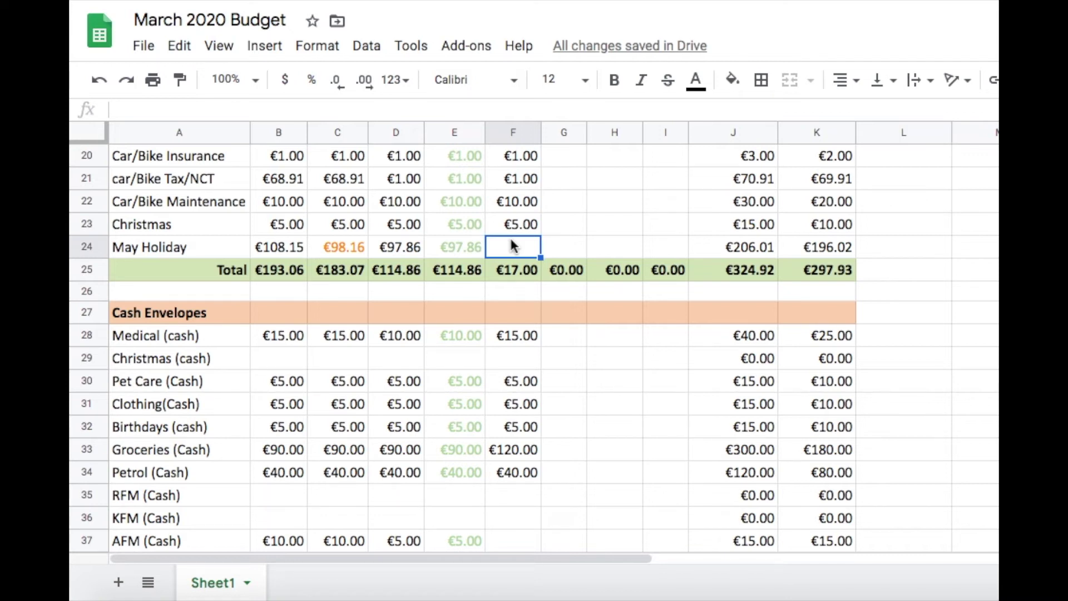
{"action": "scroll", "coordinate": [512, 246], "scroll_direction": "down", "scroll_amount": 5}
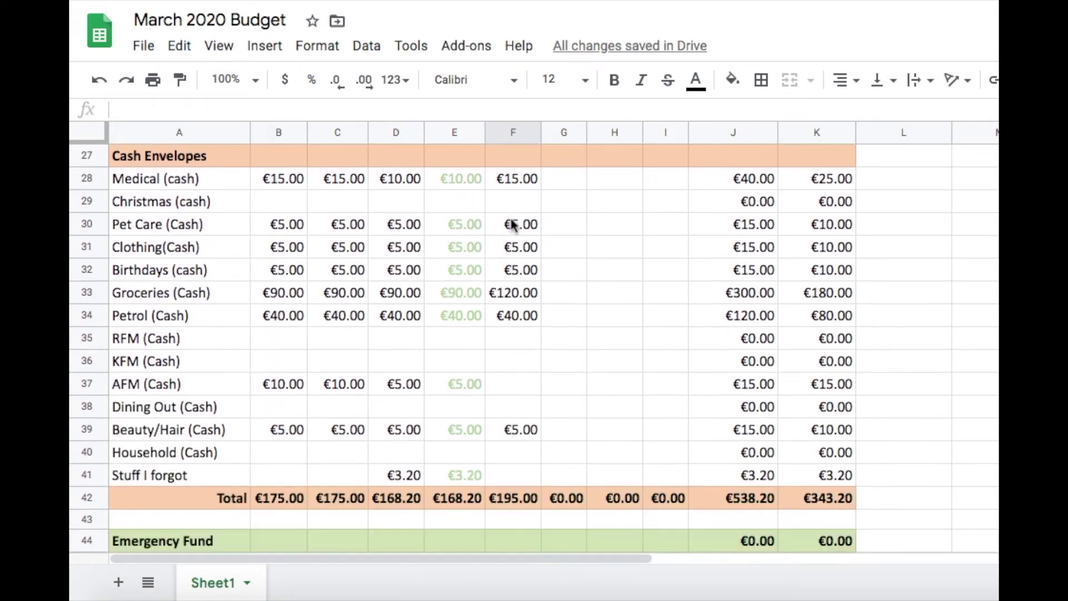
{"action": "left_click", "coordinate": [507, 409]}
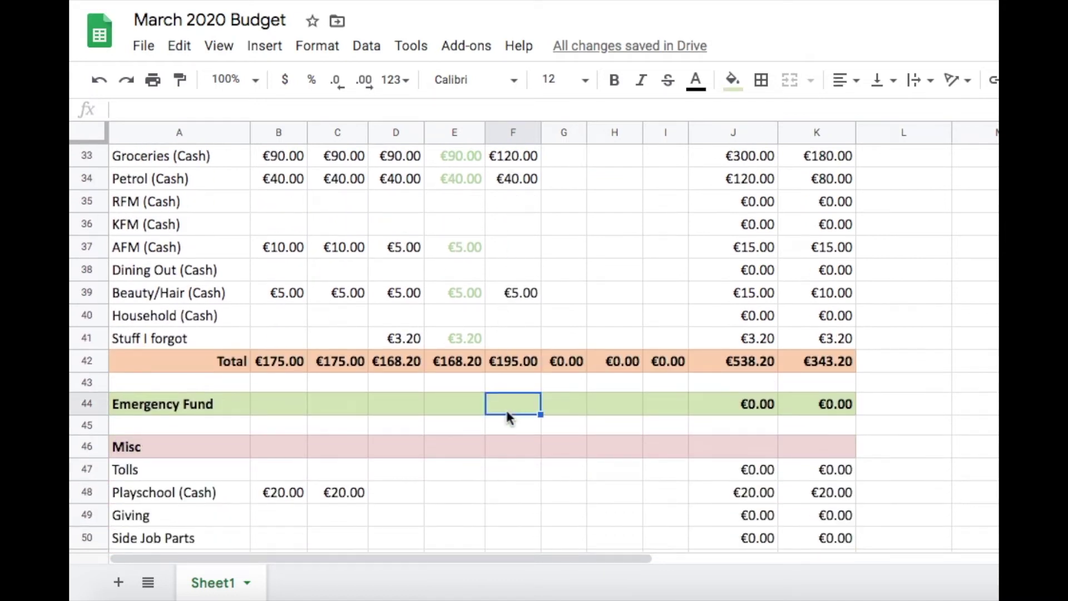
{"action": "type", "text": "161.87"}
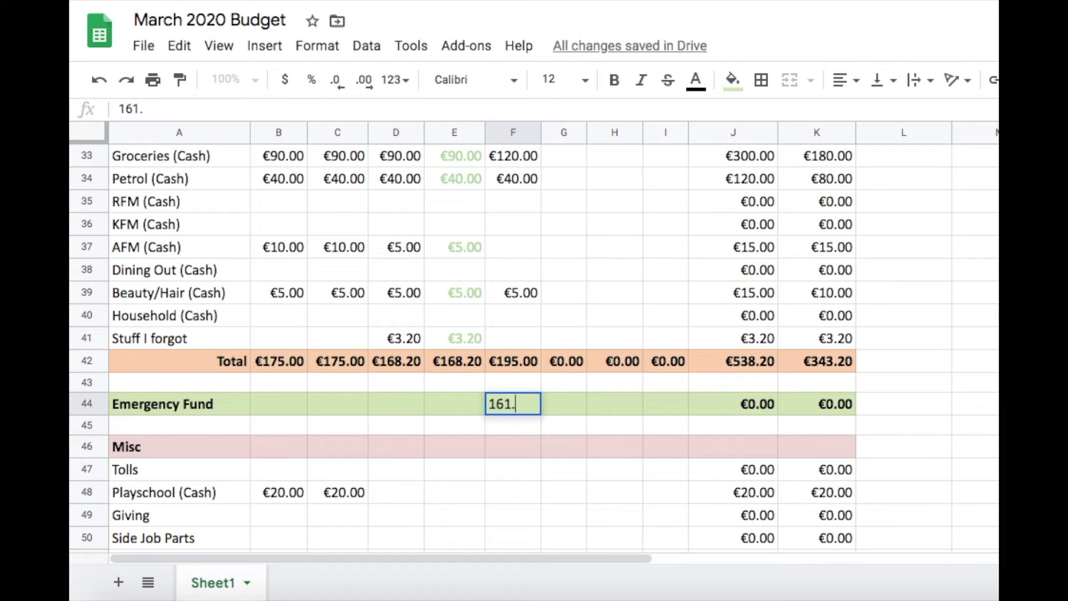
{"action": "key", "text": "Return"}
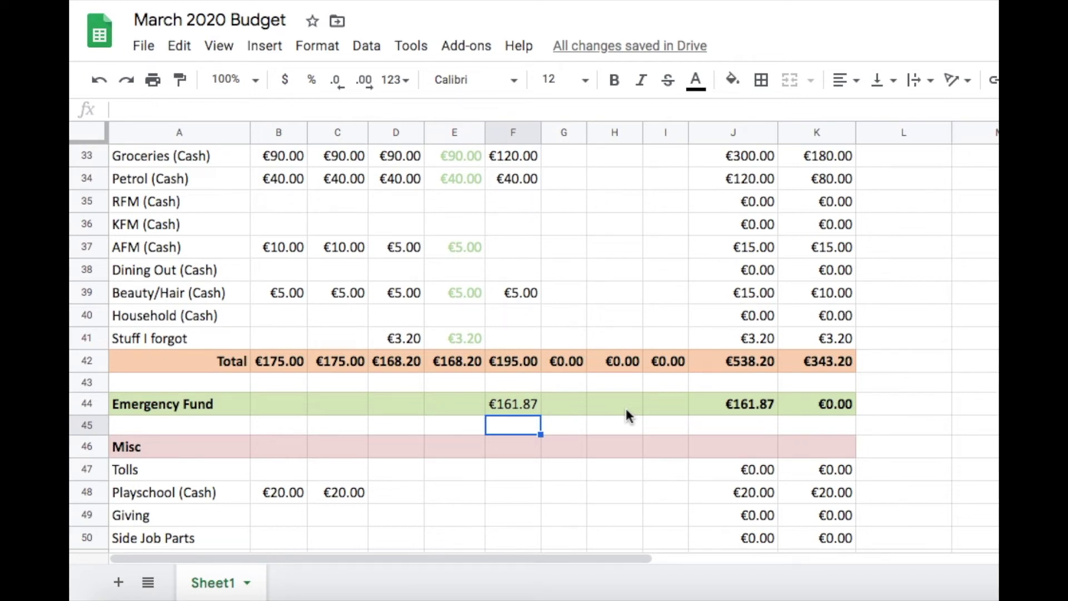
Check the 19-Mar cash envelope amounts and clear the planned amount for Birthdays.
{"action": "scroll", "coordinate": [583, 405], "scroll_direction": "down", "scroll_amount": 2}
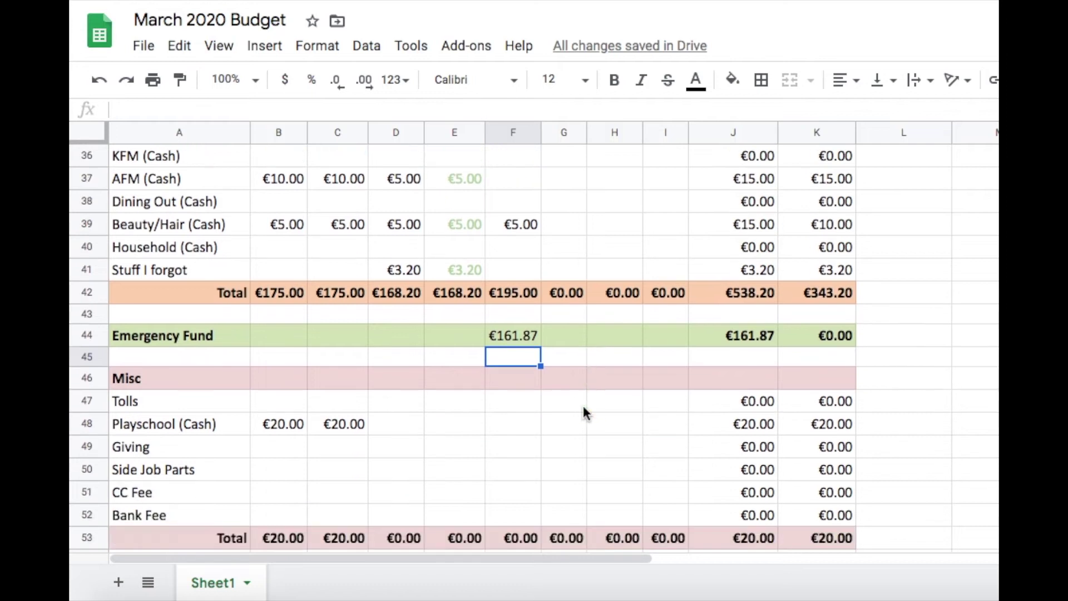
{"action": "scroll", "coordinate": [583, 405], "scroll_direction": "up", "scroll_amount": 1}
{"action": "scroll", "coordinate": [583, 409], "scroll_direction": "up", "scroll_amount": 2}
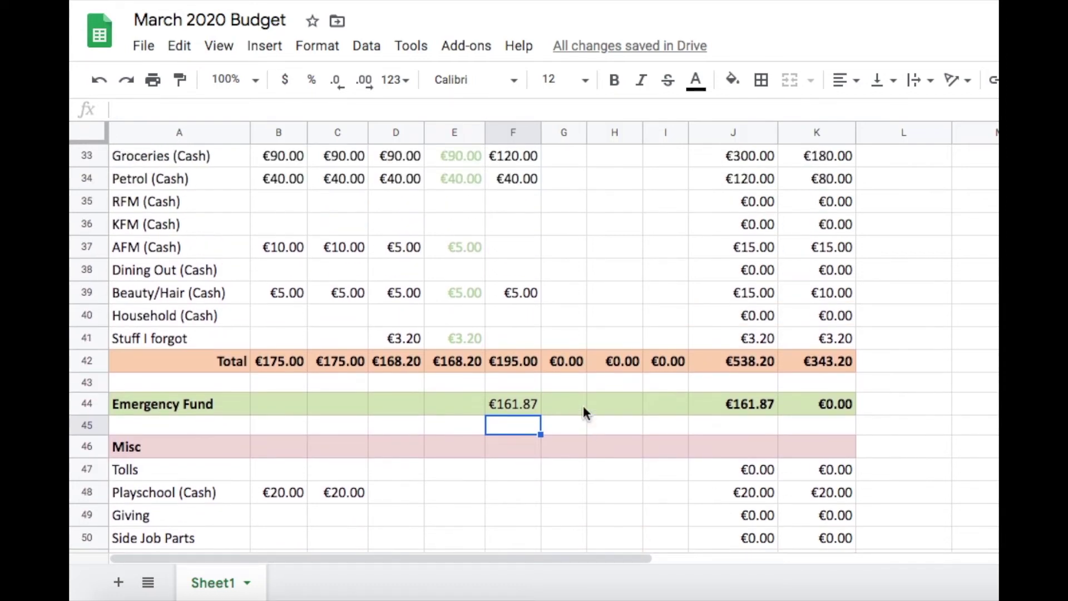
{"action": "scroll", "coordinate": [566, 410], "scroll_direction": "up", "scroll_amount": 3}
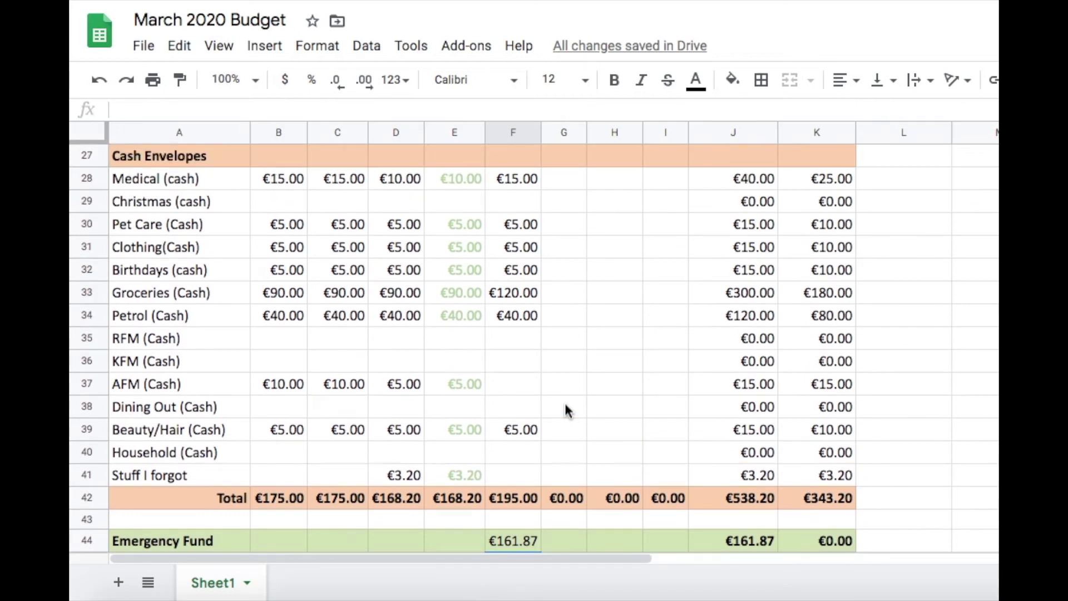
{"action": "scroll", "coordinate": [566, 410], "scroll_direction": "down", "scroll_amount": 1}
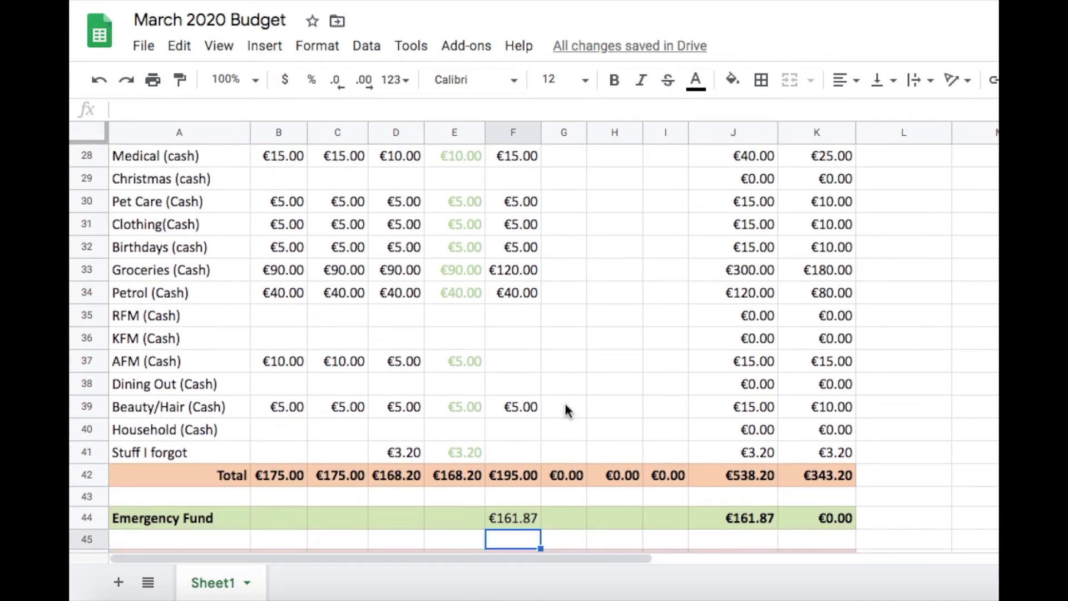
{"action": "left_click", "coordinate": [551, 504]}
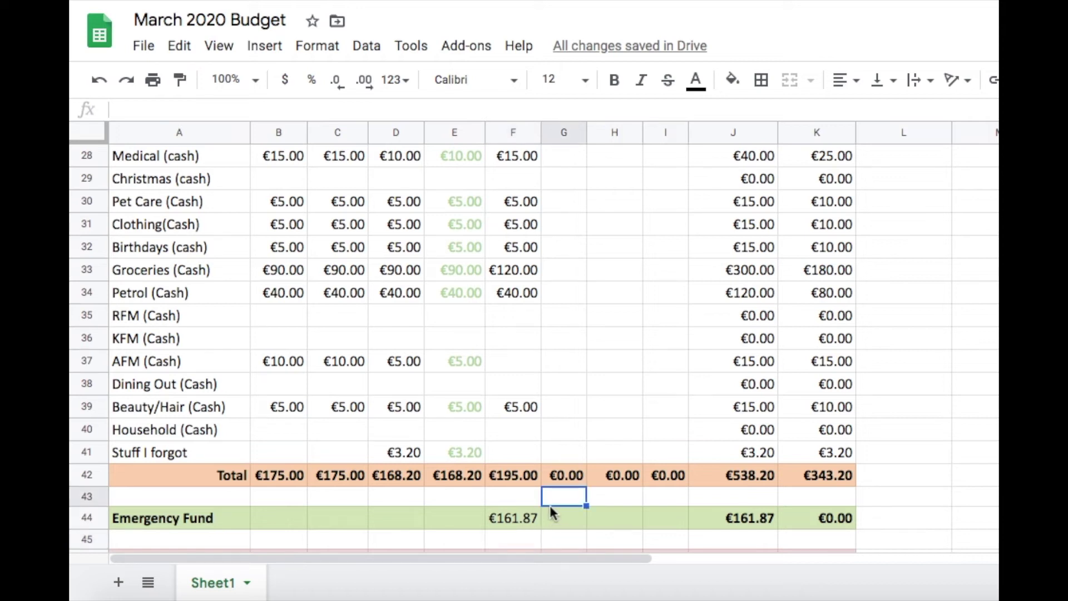
{"action": "left_click", "coordinate": [522, 504]}
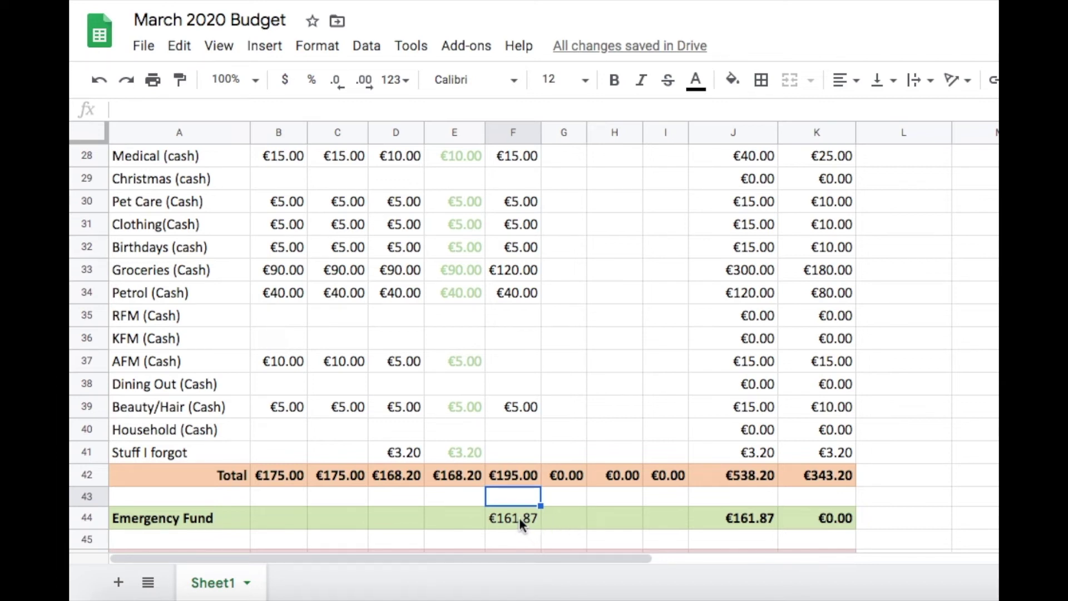
{"action": "left_click", "coordinate": [519, 250]}
{"action": "key", "text": "Delete"}
{"action": "key", "text": "Down"}
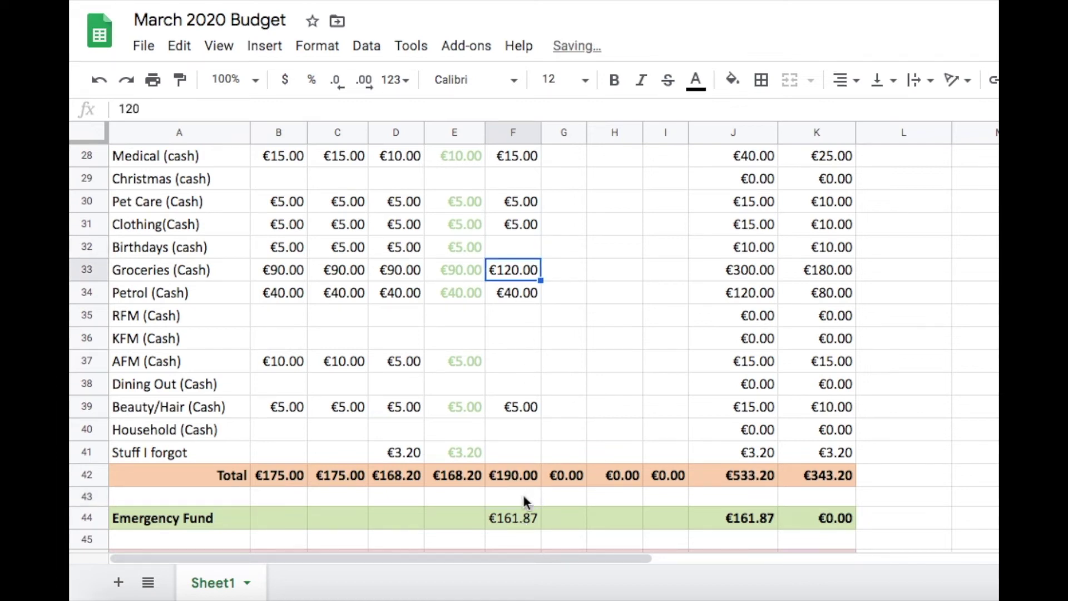
Set the 19-Mar Emergency Fund amount to 166.87.
{"action": "left_click", "coordinate": [509, 518]}
{"action": "left_click", "coordinate": [138, 109]}
{"action": "key", "text": "BackSpace"}
{"action": "type", "text": "6"}
{"action": "key", "text": "Return"}
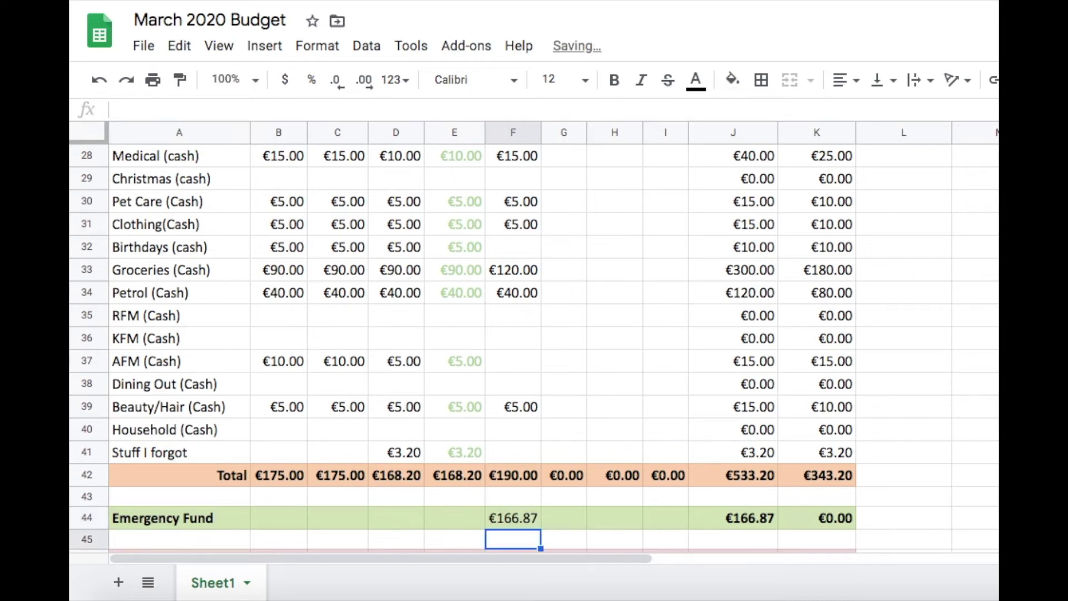
Clear the 19-Mar amount for the Beauty/Hair envelope and set the Emergency Fund amount to 171.87.
{"action": "left_click", "coordinate": [514, 406]}
{"action": "key", "text": "Delete"}
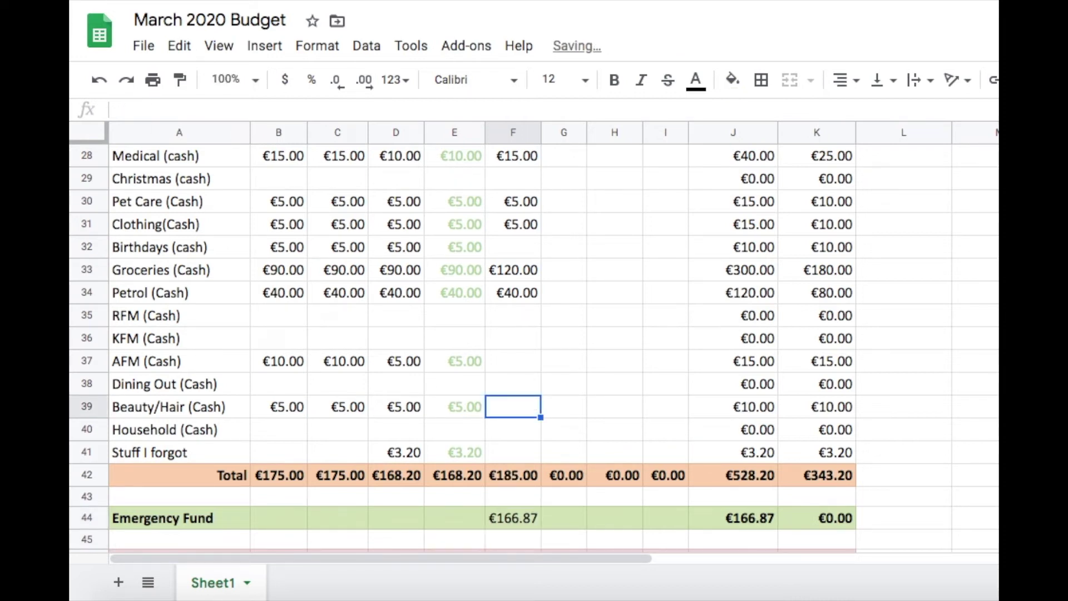
{"action": "left_click", "coordinate": [507, 515]}
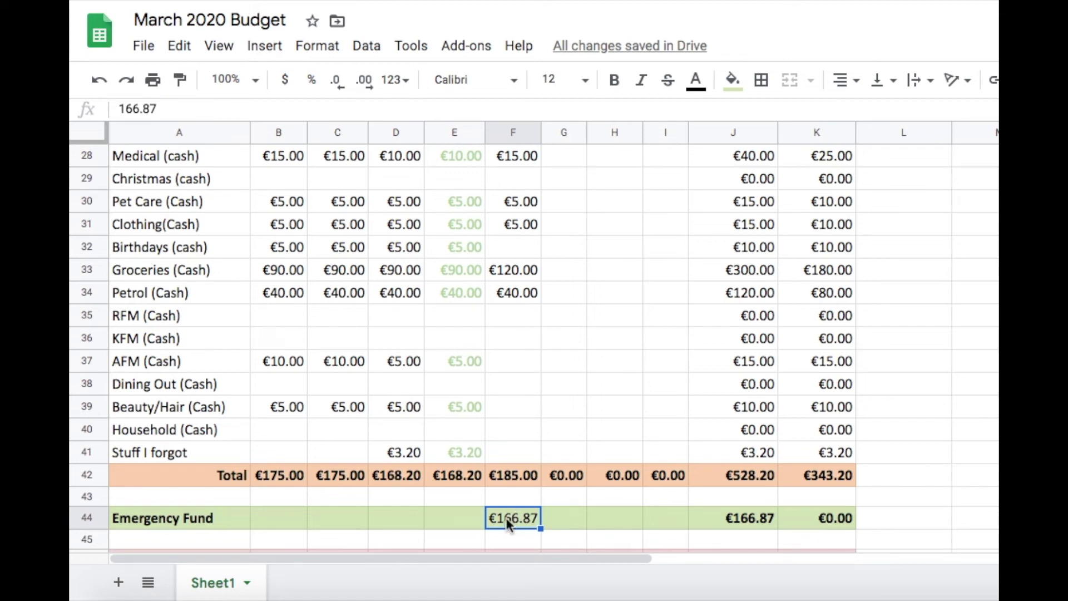
{"action": "type", "text": "171.87"}
{"action": "key", "text": "Return"}
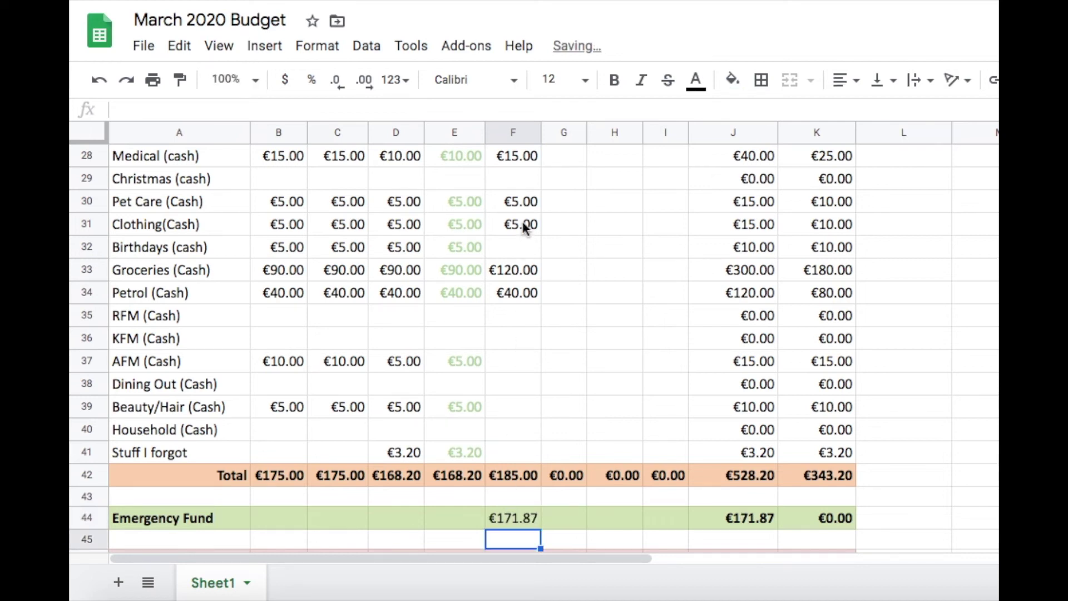
Review the 19-Mar planned amounts across Bills, Sinking Funds, Cash Envelopes and Misc, down to the overall expenses and remaining rows.
{"action": "scroll", "coordinate": [528, 206], "scroll_direction": "up", "scroll_amount": 3}
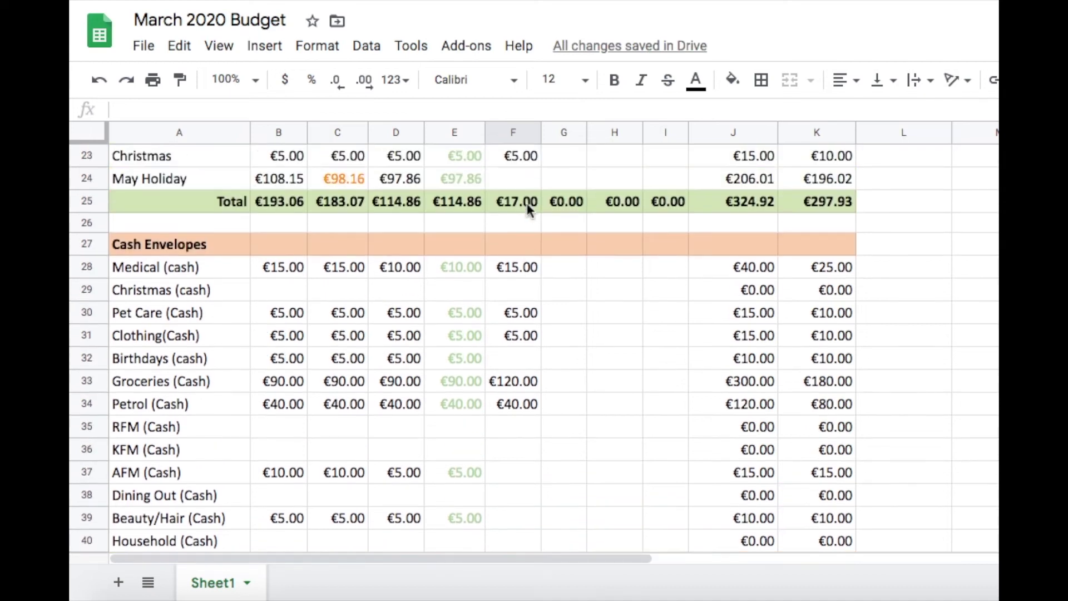
{"action": "scroll", "coordinate": [529, 209], "scroll_direction": "up", "scroll_amount": 1}
{"action": "scroll", "coordinate": [523, 229], "scroll_direction": "up", "scroll_amount": 1}
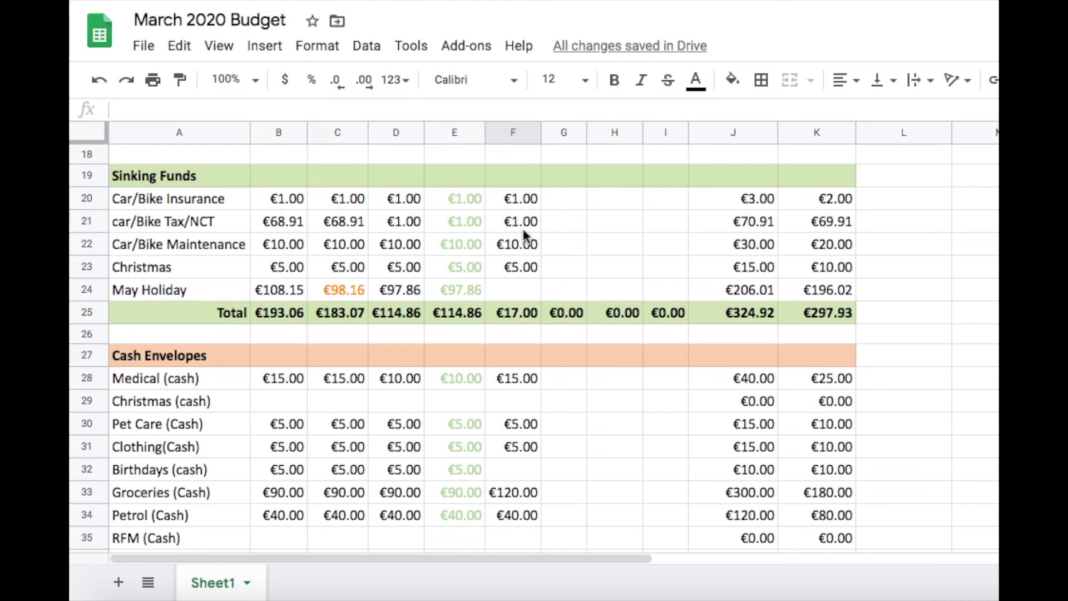
{"action": "scroll", "coordinate": [523, 234], "scroll_direction": "up", "scroll_amount": 7}
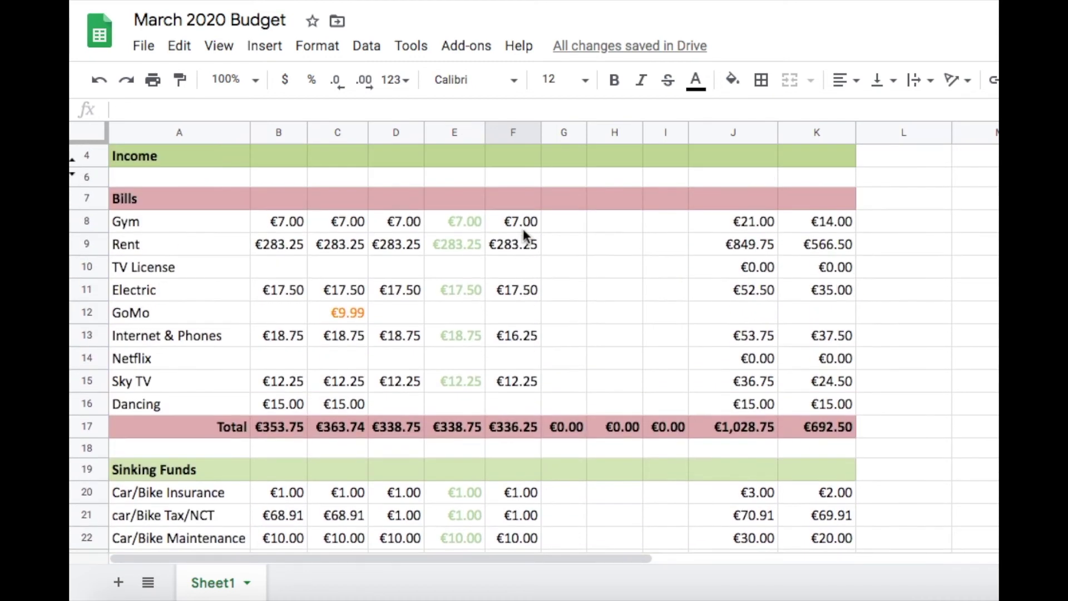
{"action": "scroll", "coordinate": [523, 229], "scroll_direction": "up", "scroll_amount": 1}
{"action": "scroll", "coordinate": [523, 229], "scroll_direction": "down", "scroll_amount": 7}
{"action": "scroll", "coordinate": [523, 229], "scroll_direction": "down", "scroll_amount": 5}
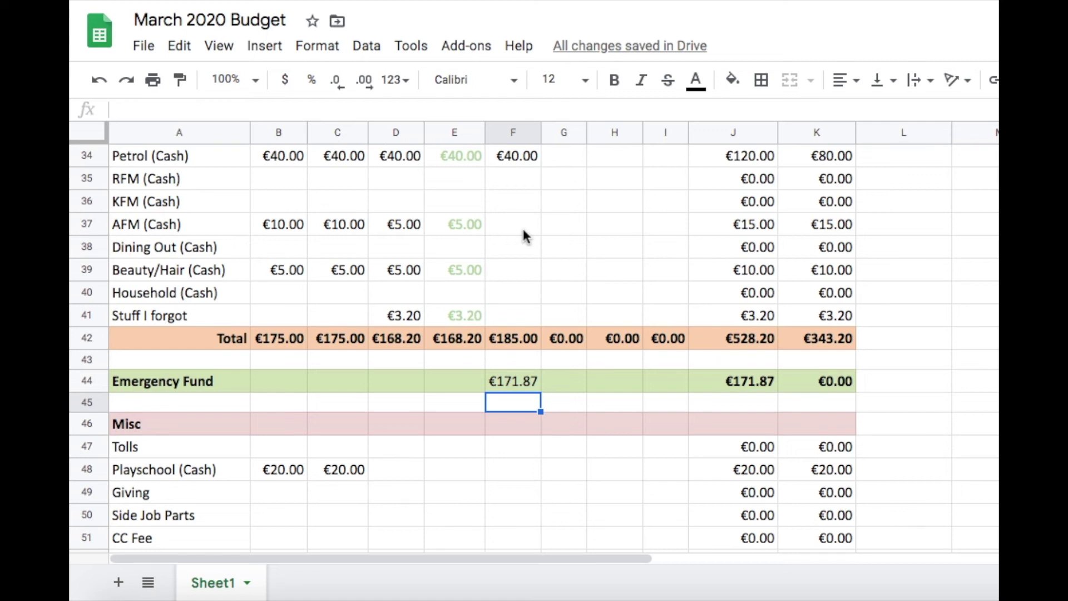
{"action": "scroll", "coordinate": [522, 322], "scroll_direction": "up", "scroll_amount": 2}
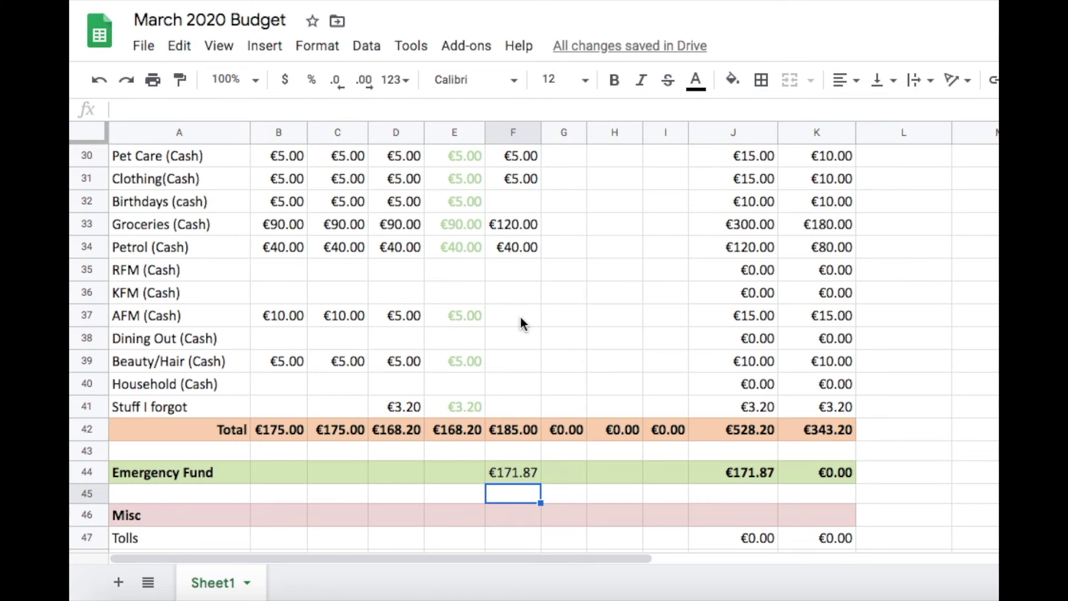
{"action": "scroll", "coordinate": [520, 318], "scroll_direction": "up", "scroll_amount": 2}
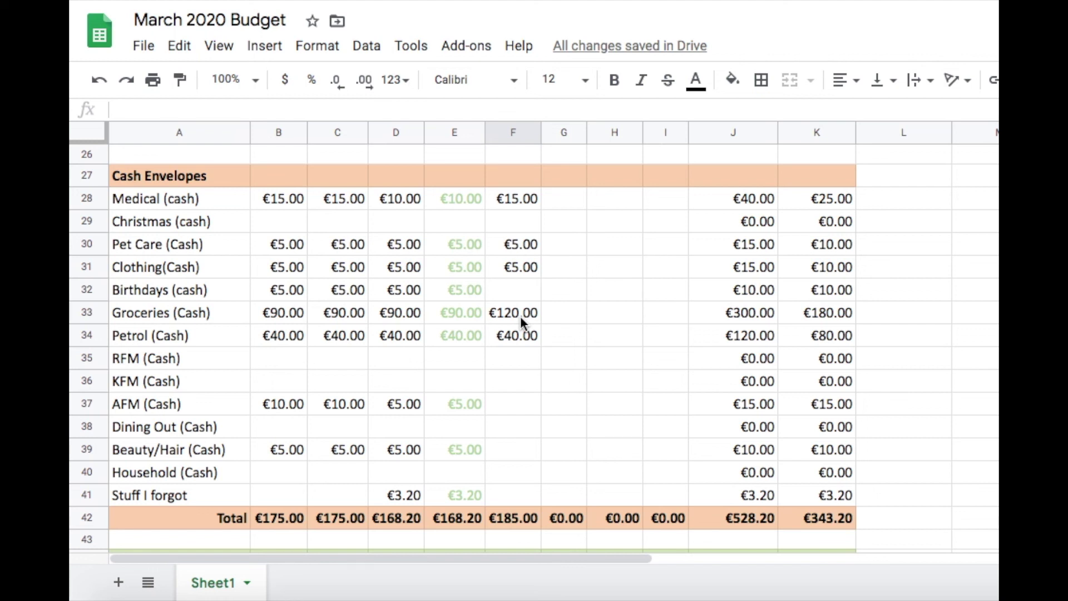
{"action": "scroll", "coordinate": [521, 321], "scroll_direction": "down", "scroll_amount": 2}
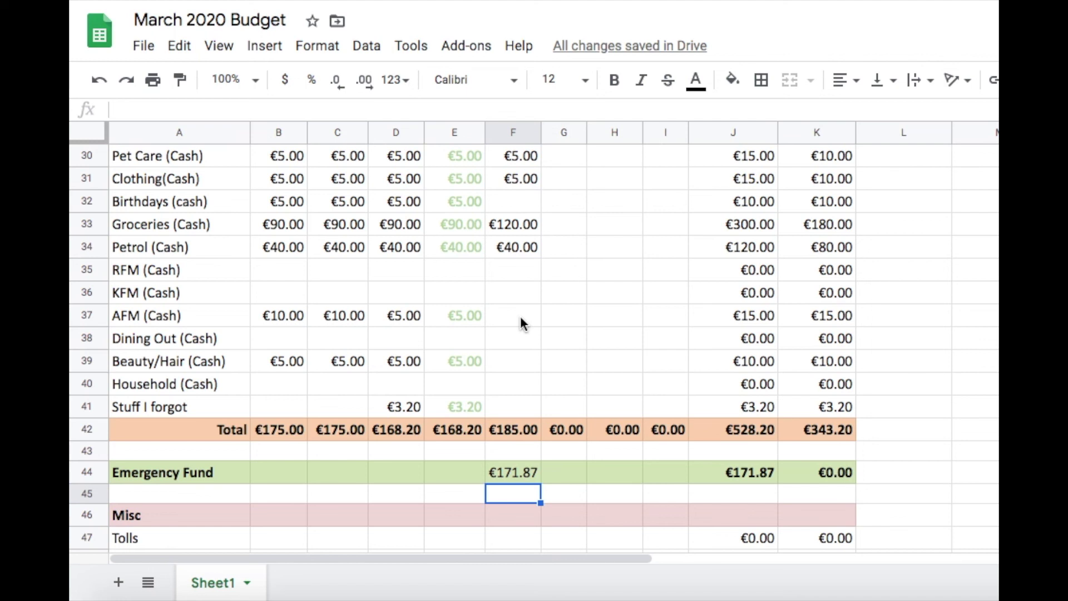
{"action": "scroll", "coordinate": [522, 322], "scroll_direction": "down", "scroll_amount": 5}
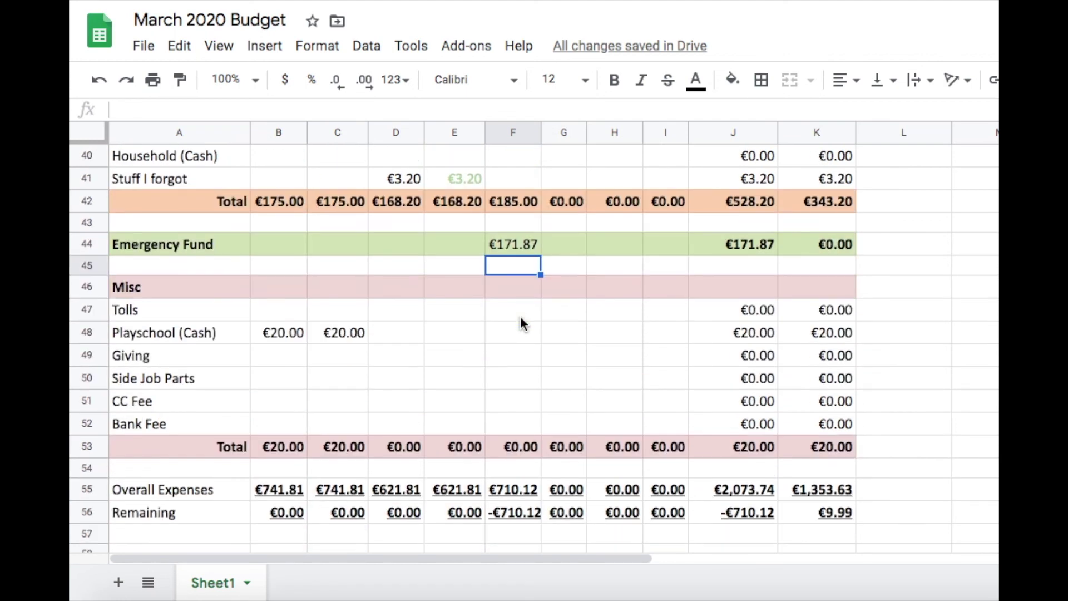